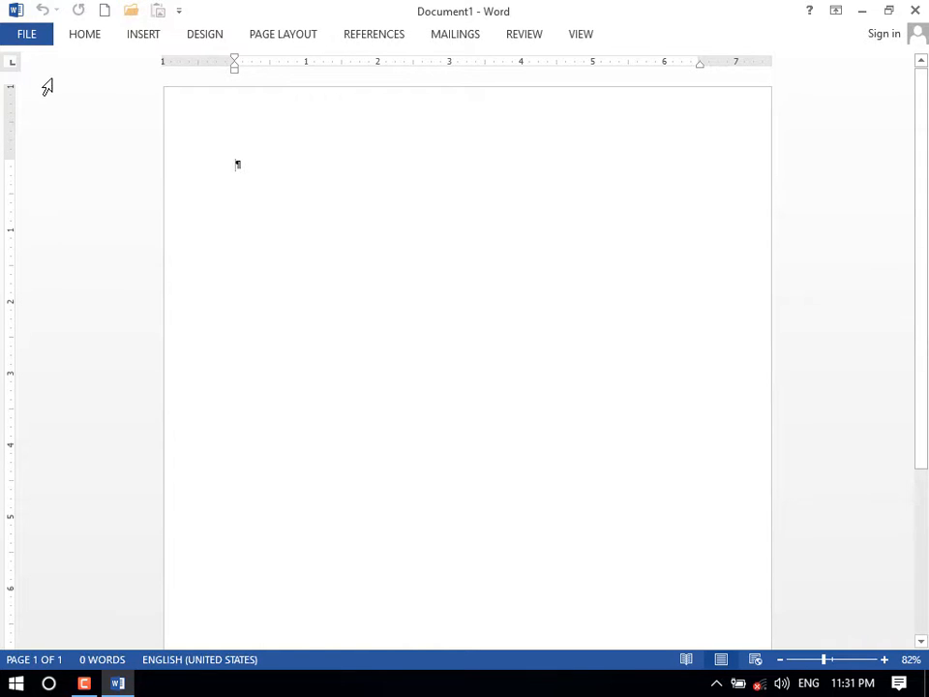
# - Open the final thesis document stored on the Desktop from the recent documents and hide its formatting marks
pyautogui.click(27, 35)
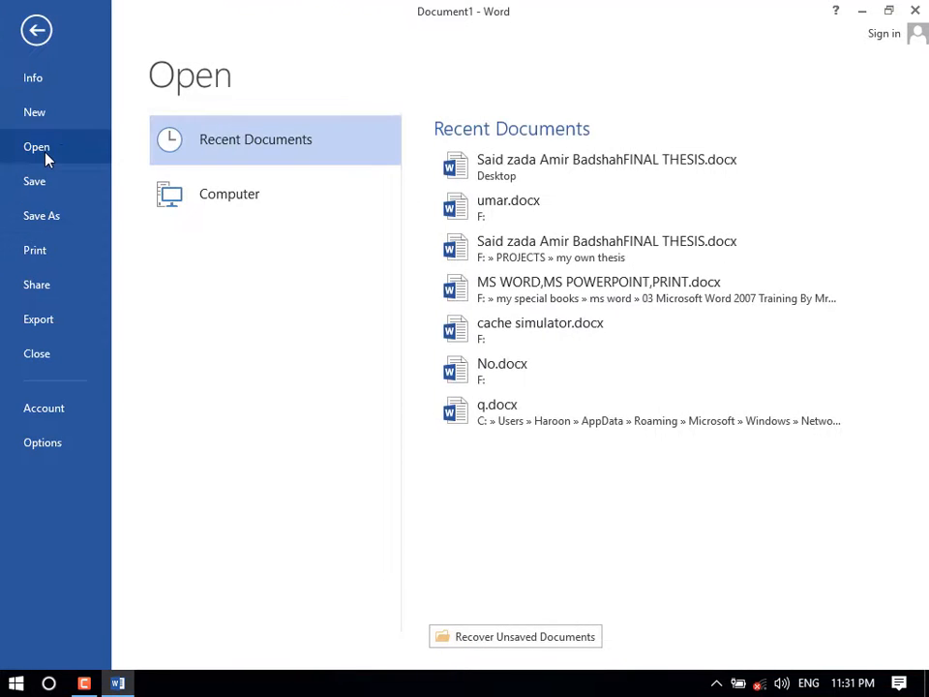
pyautogui.click(548, 178)
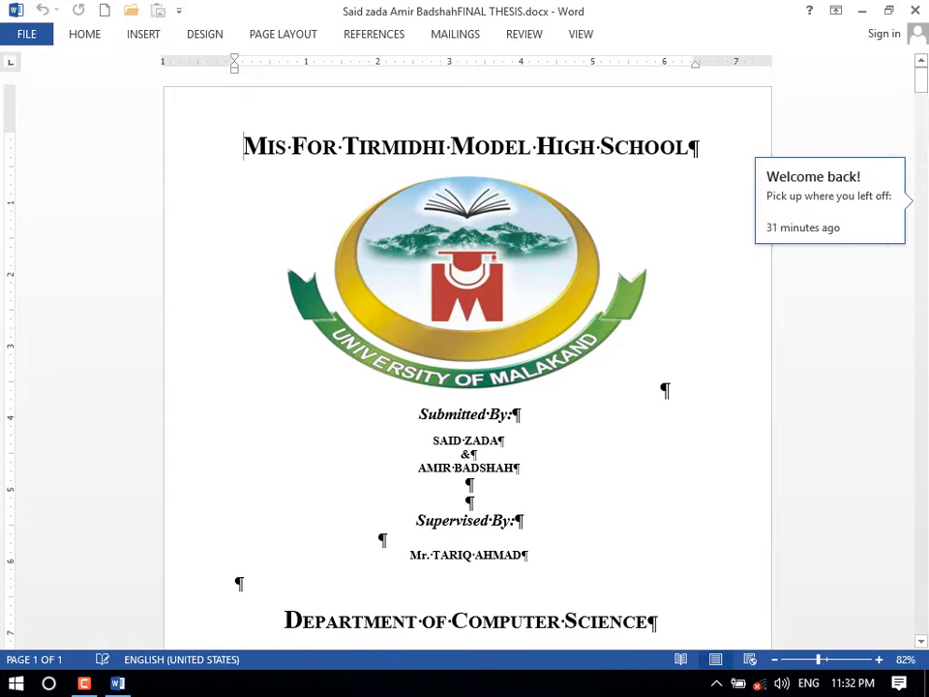
pyautogui.scroll(-8, 548, 564)
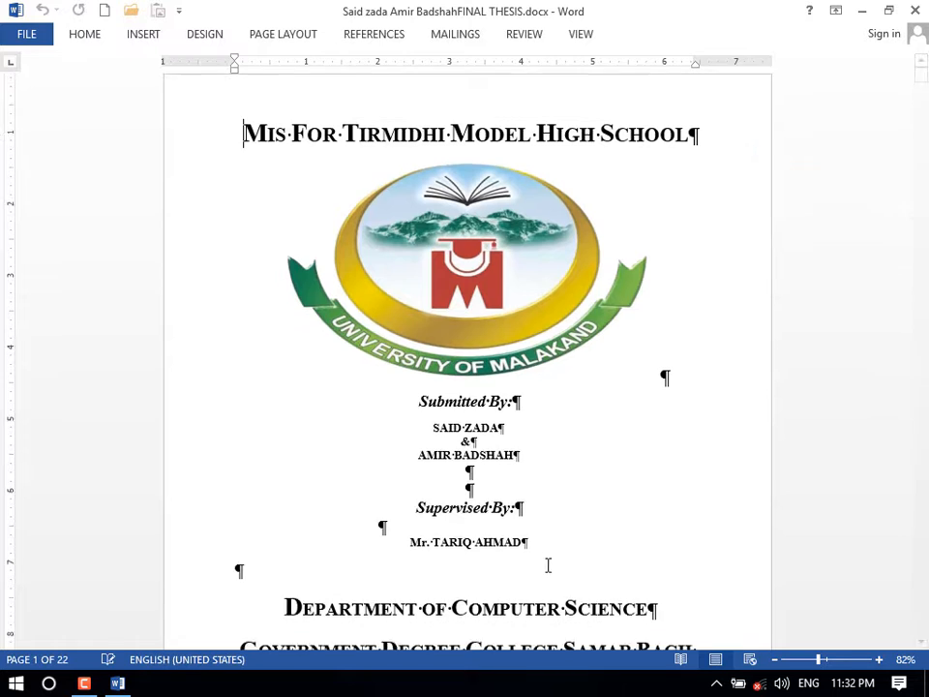
pyautogui.click(84, 35)
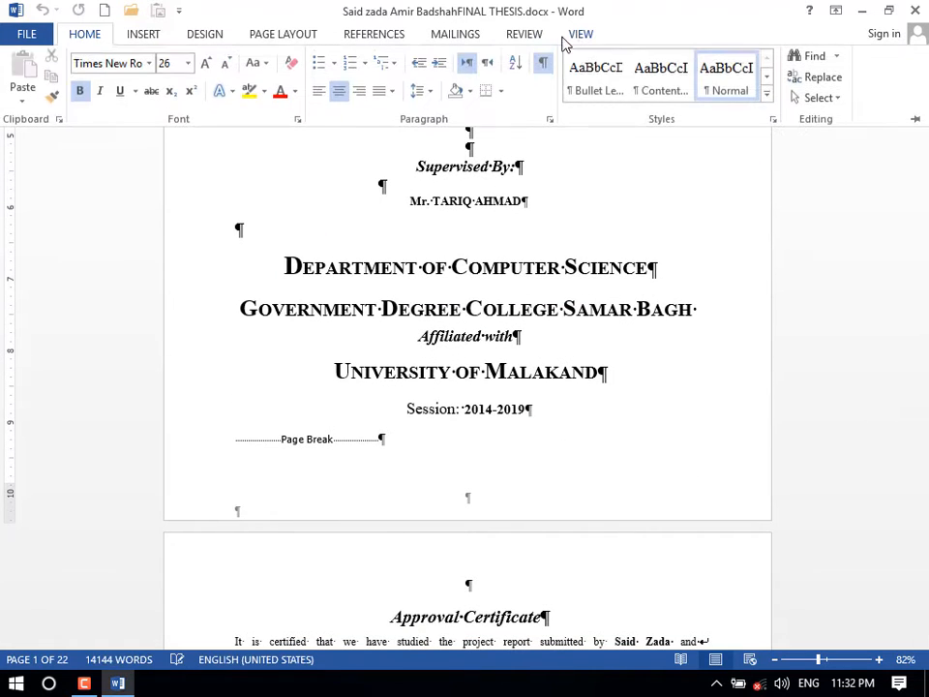
pyautogui.click(543, 65)
# - Review the thesis's front pages, from the cover, approval certificate and dedication through the list of figures to the start of Chapter 1
pyautogui.scroll(-12, 584, 428)
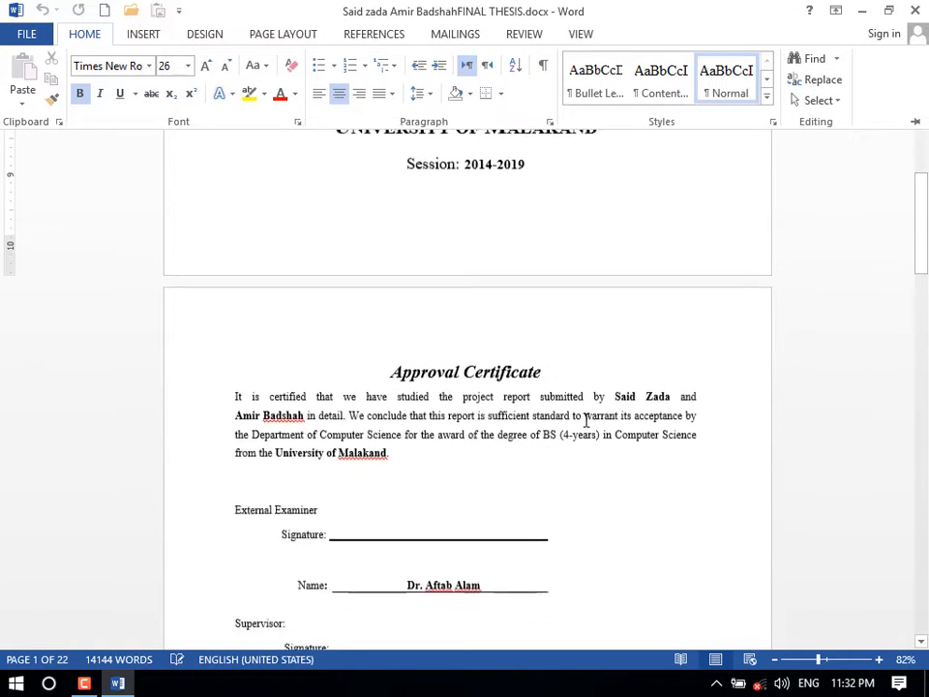
pyautogui.scroll(-7, 552, 484)
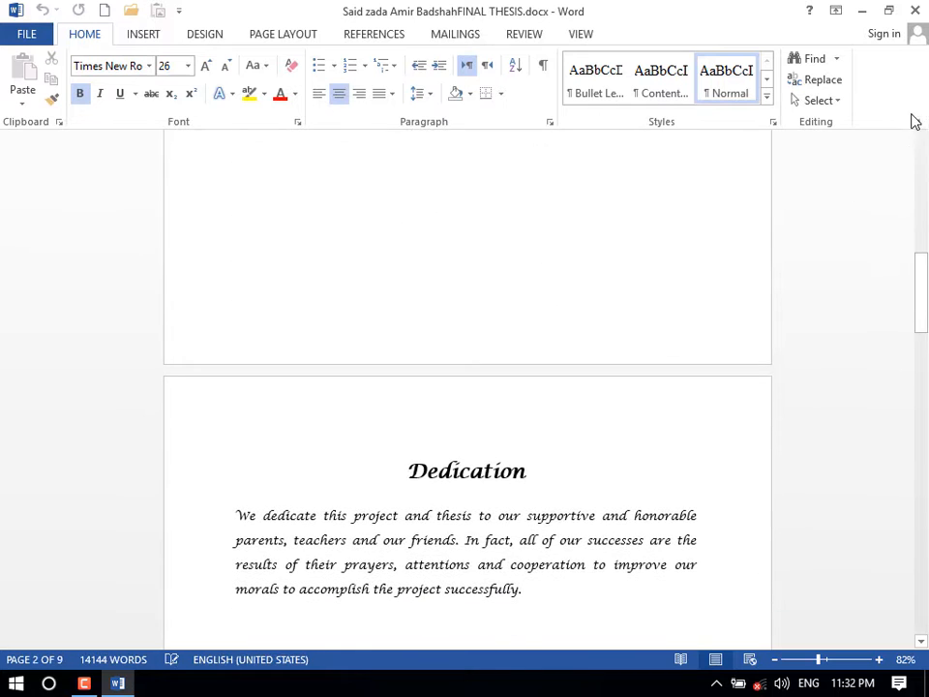
pyautogui.moveTo(923, 150); pyautogui.dragTo(924, 91)
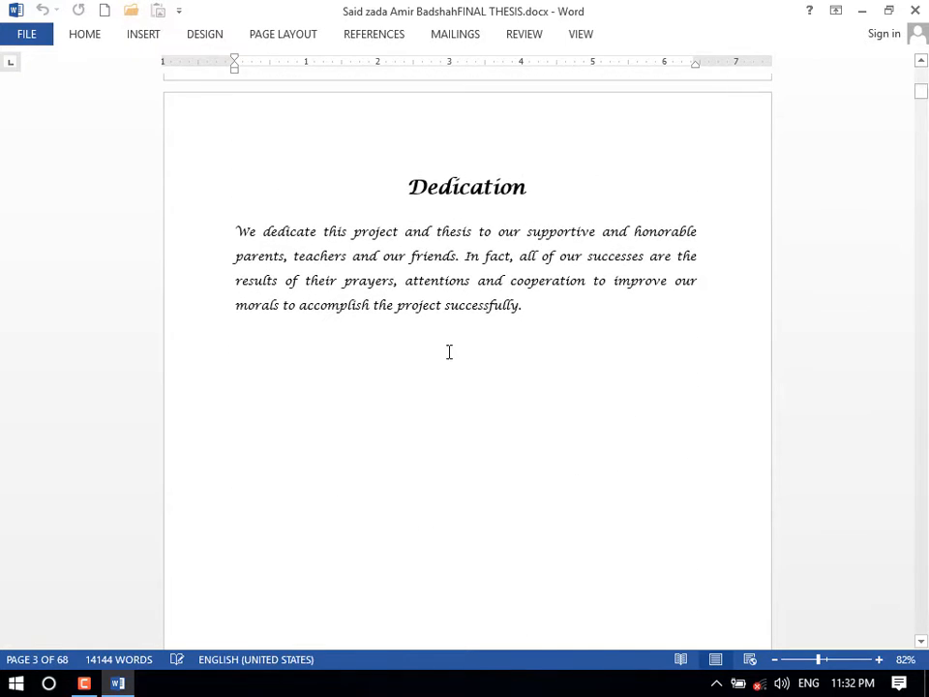
pyautogui.moveTo(403, 193); pyautogui.dragTo(532, 193)
pyautogui.scroll(-12, 535, 381)
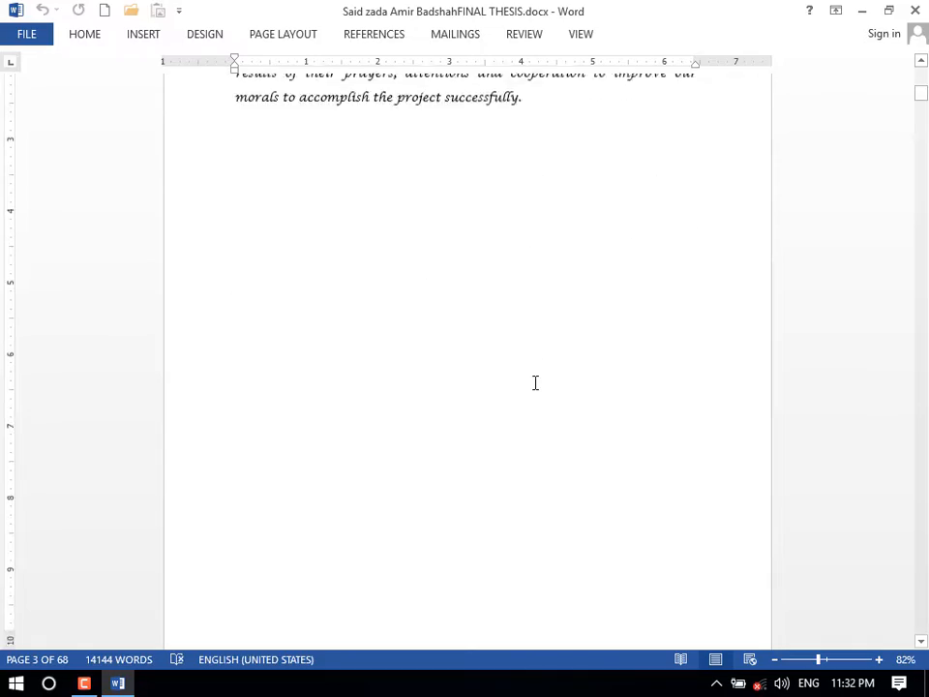
pyautogui.moveTo(917, 104); pyautogui.dragTo(923, 177)
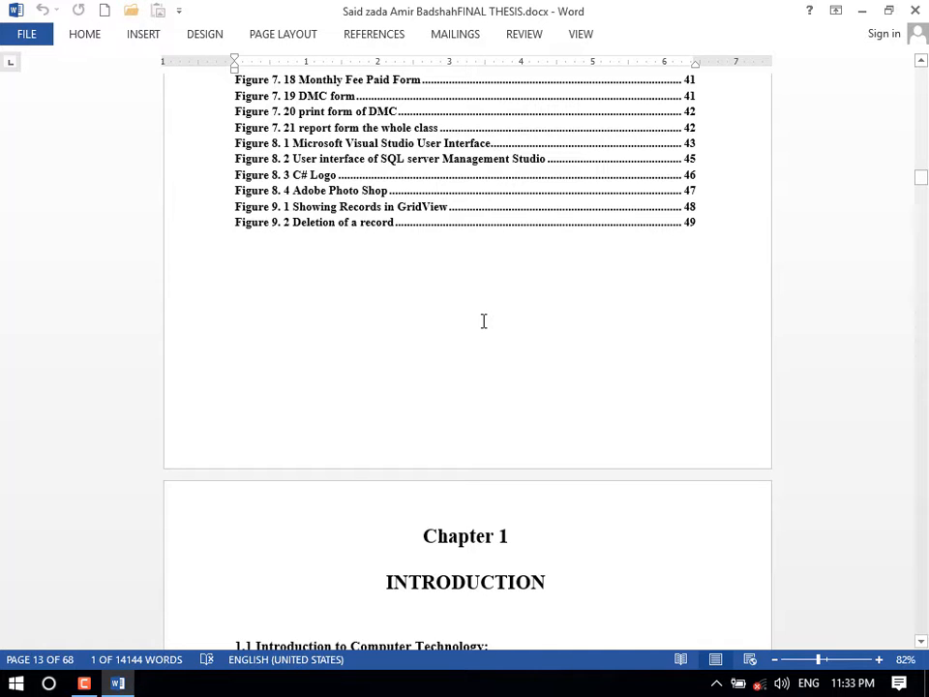
pyautogui.scroll(5, 494, 350)
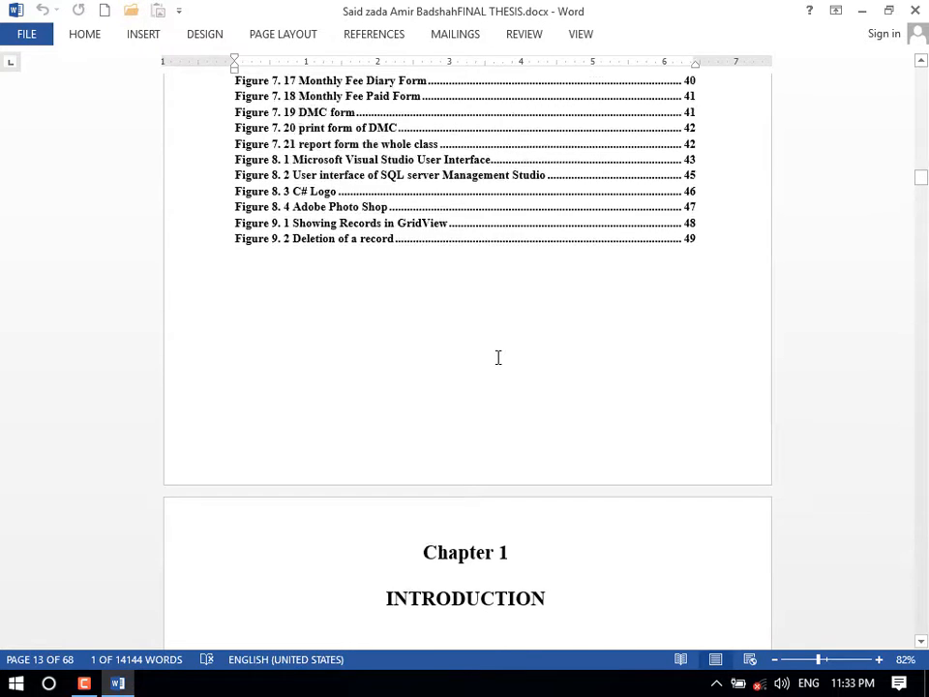
pyautogui.moveTo(921, 176); pyautogui.dragTo(919, 92)
pyautogui.scroll(8, 529, 208)
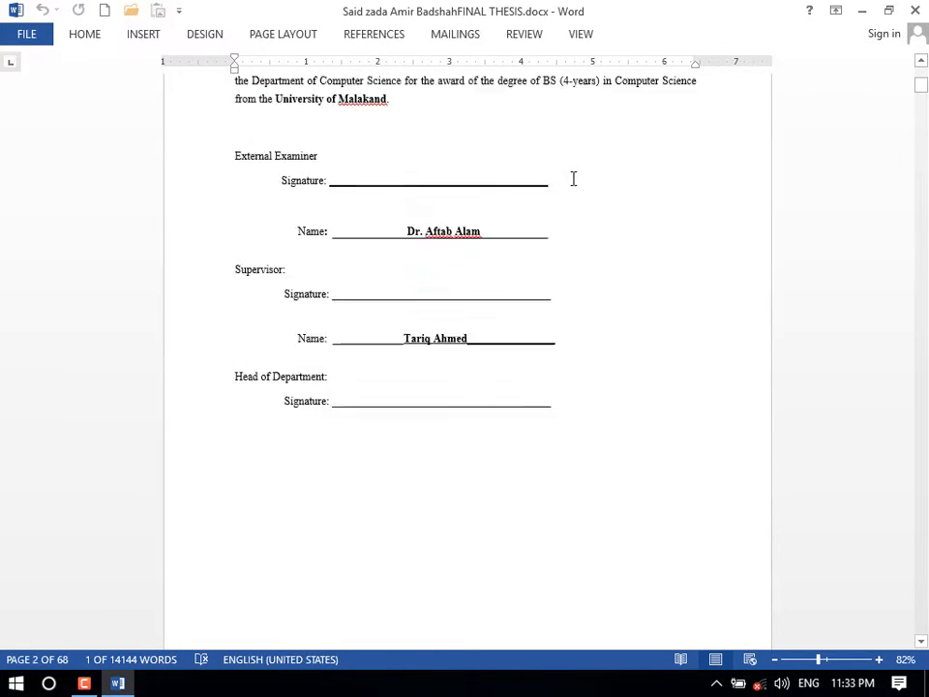
pyautogui.moveTo(600, 233); pyautogui.dragTo(282, 105)
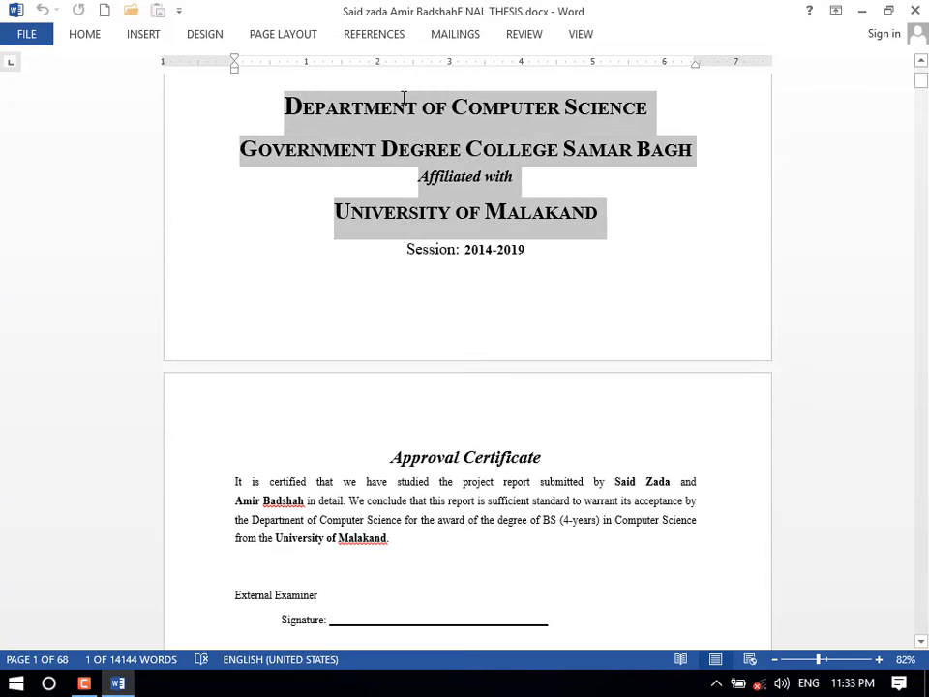
pyautogui.scroll(-3, 465, 217)
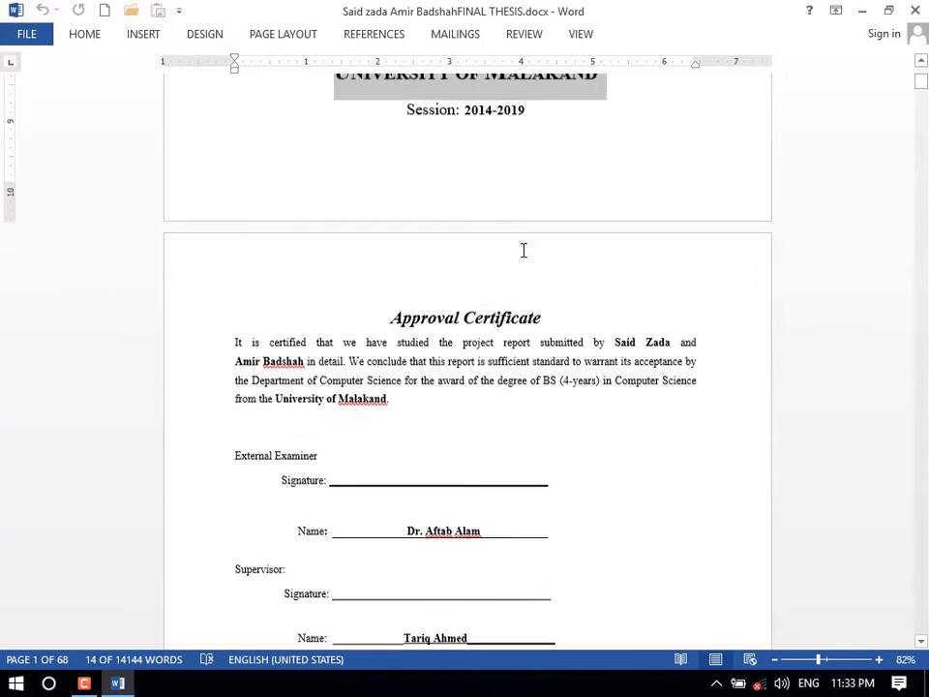
pyautogui.tripleClick(438, 311)
# - Insert a Next Page section break after the Head of Department signature line on the approval certificate page
pyautogui.scroll(-6, 601, 404)
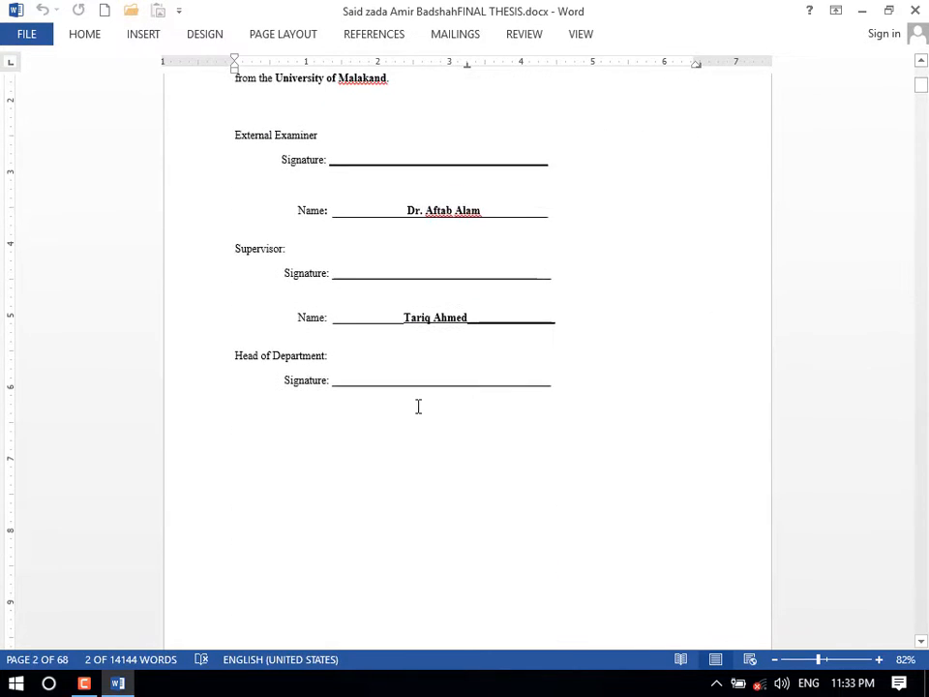
pyautogui.click(143, 33)
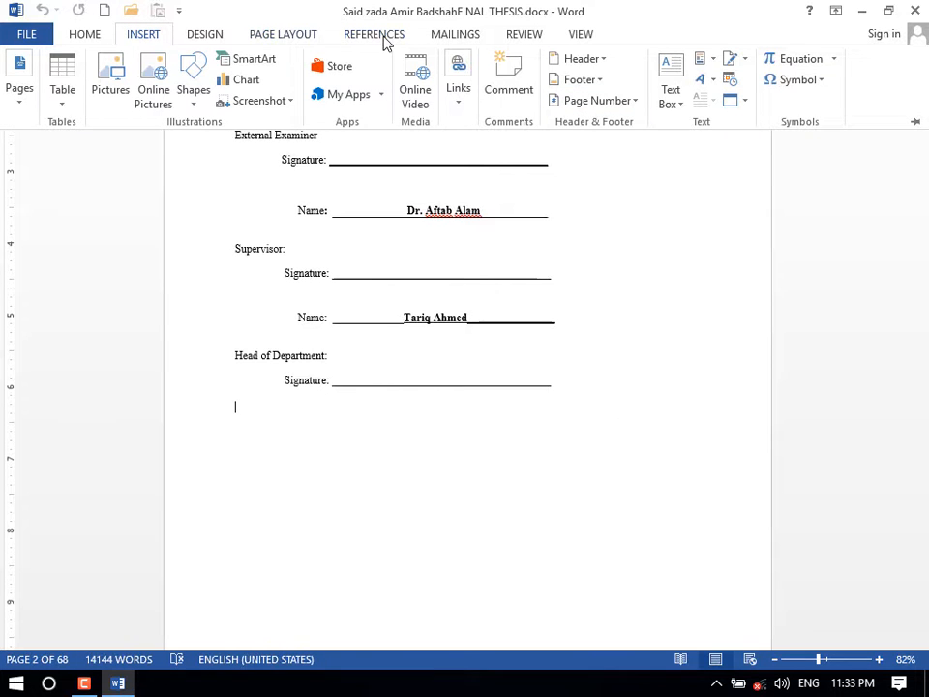
pyautogui.click(308, 36)
pyautogui.click(233, 60)
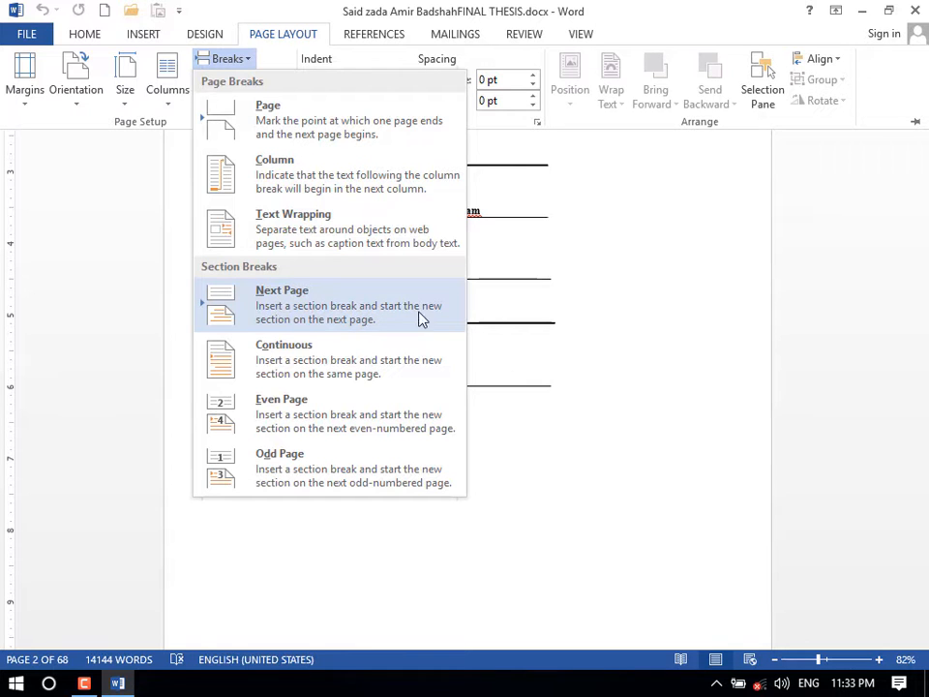
pyautogui.click(285, 332)
# - Show the formatting marks and delete the leftover page break and surplus empty paragraphs between the new section break and the Dedication heading
pyautogui.click(84, 34)
pyautogui.click(542, 65)
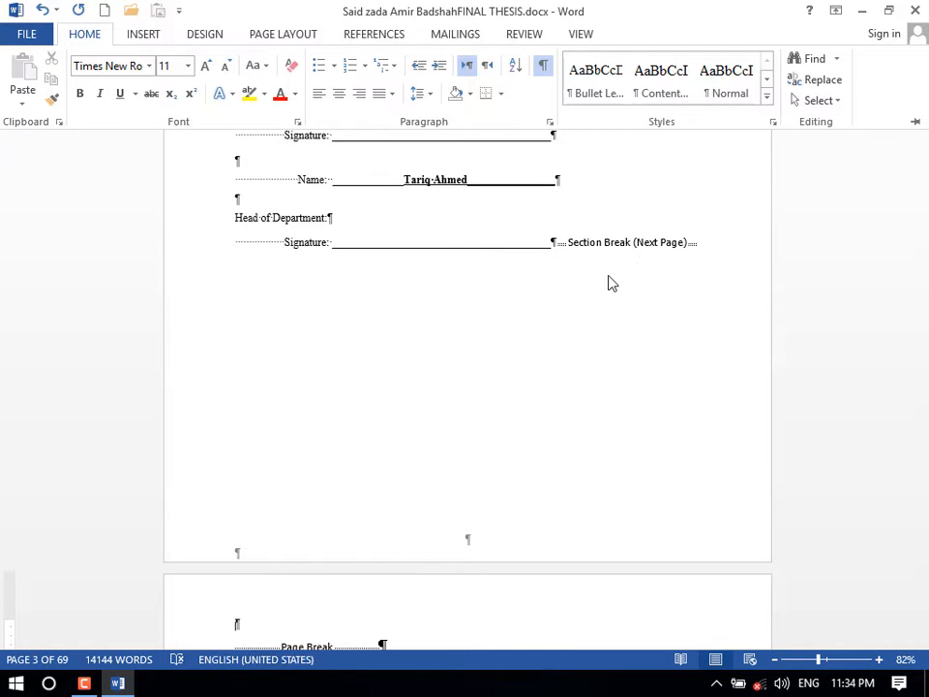
pyautogui.scroll(-3, 531, 303)
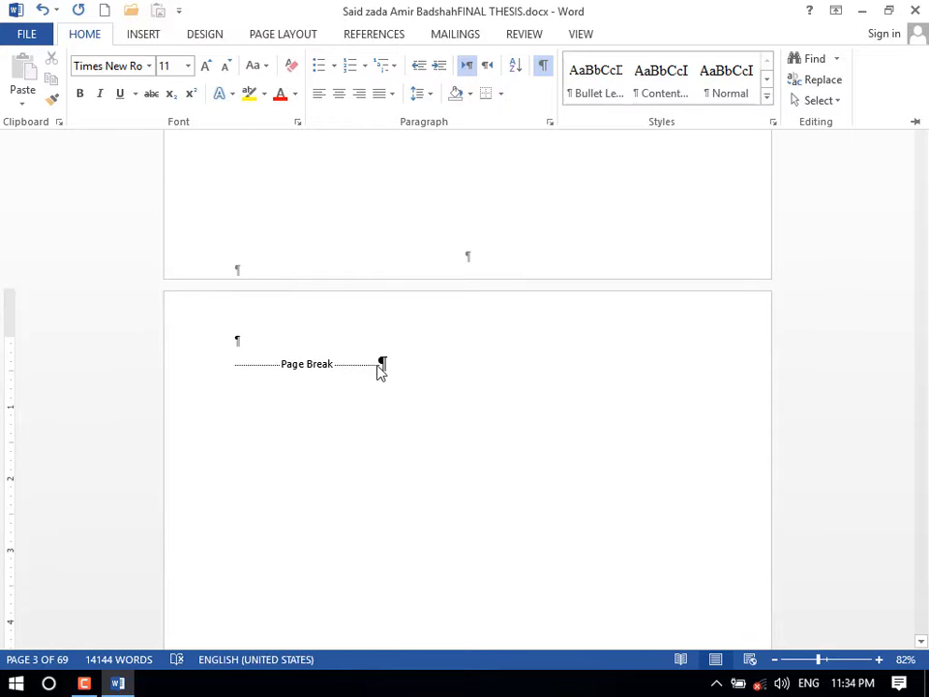
pyautogui.hotkey('ctrl', 'F1')
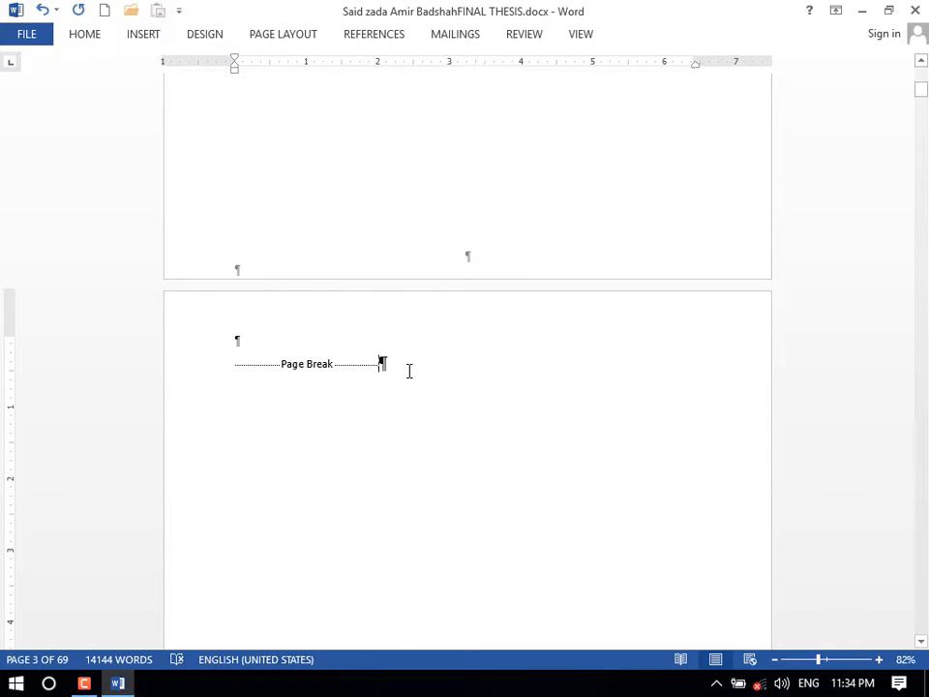
pyautogui.press('BackSpace')
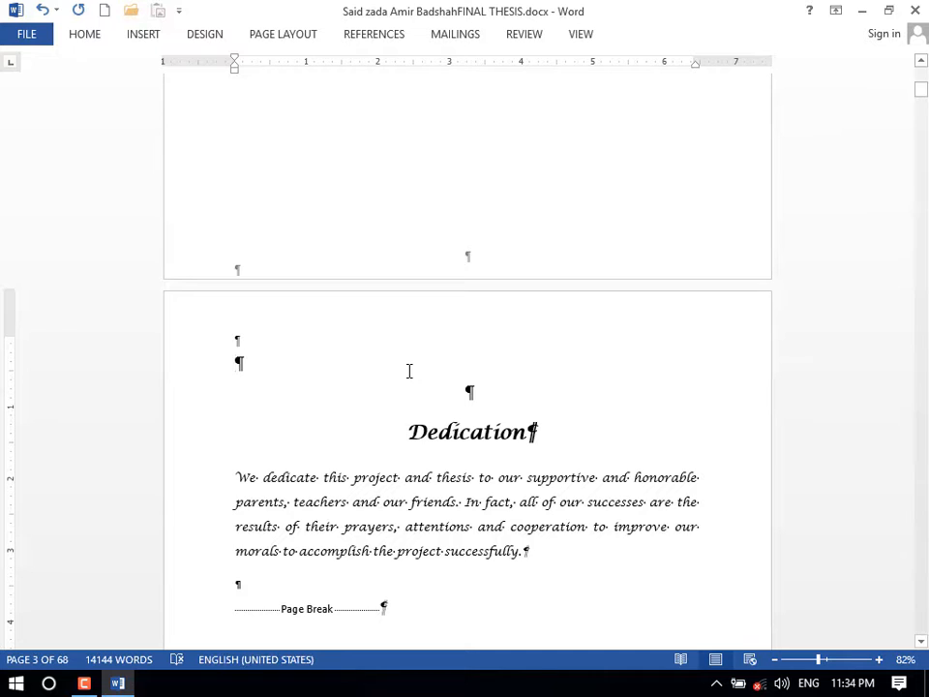
pyautogui.press('BackSpace')
pyautogui.press('BackSpace')
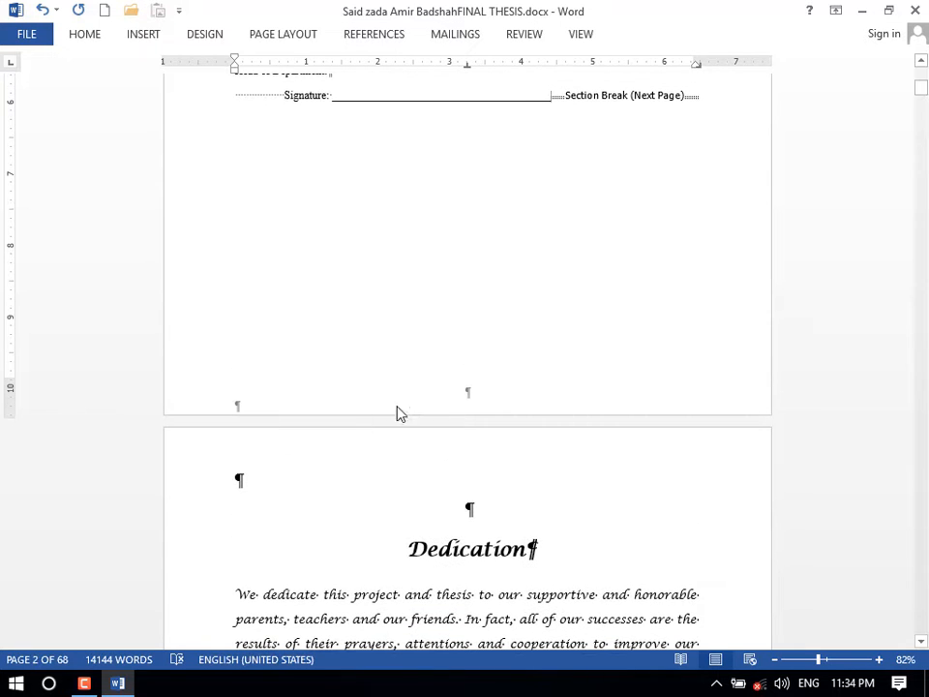
# - Replace the page break between the list of figures and Chapter 1 with a Next Page section break and remove the empty paragraphs around it
pyautogui.moveTo(919, 94); pyautogui.dragTo(920, 91)
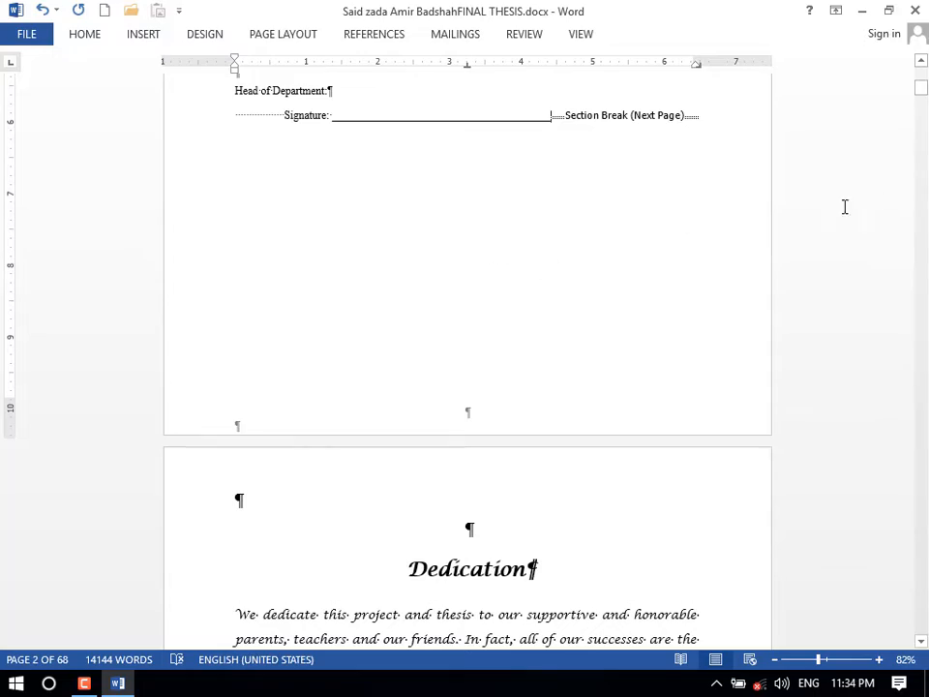
pyautogui.moveTo(920, 91)
pyautogui.mouseDown()
pyautogui.moveTo(925, 205)
pyautogui.moveTo(925, 192)
pyautogui.mouseUp()
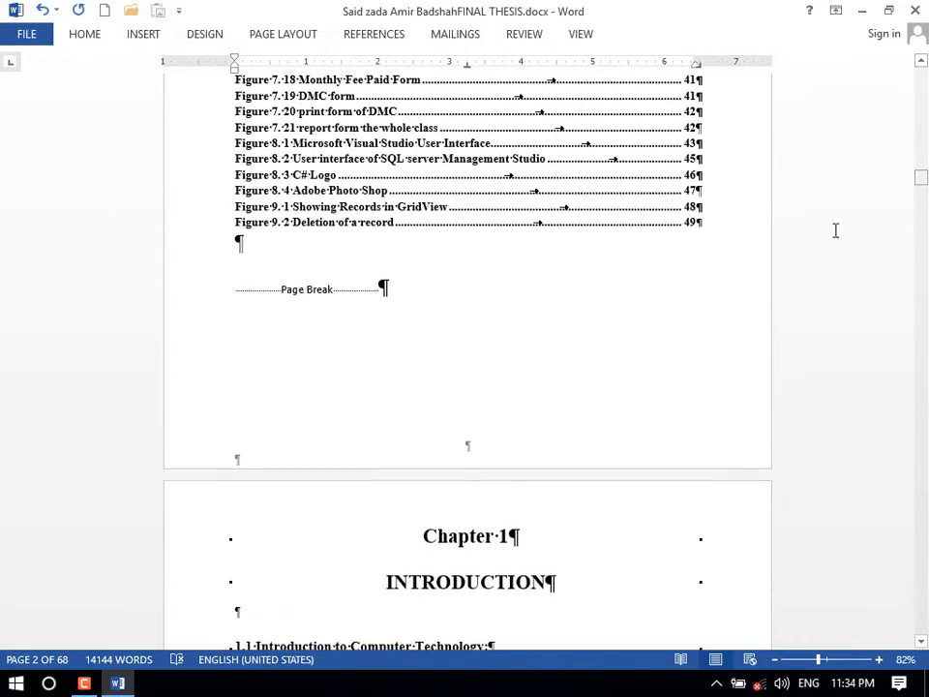
pyautogui.click(473, 313)
pyautogui.press('BackSpace')
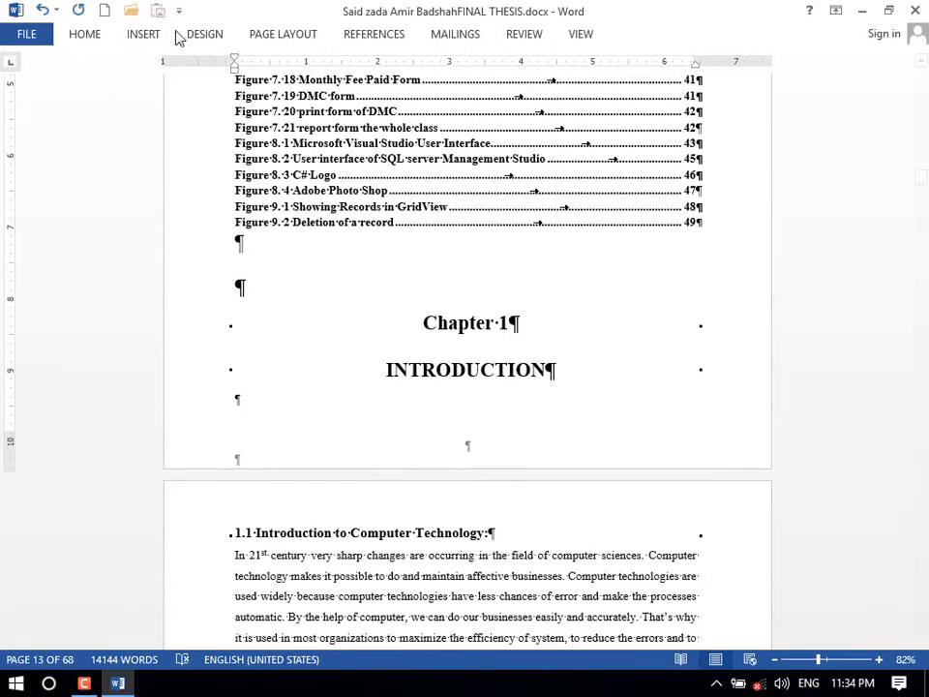
pyautogui.click(257, 39)
pyautogui.click(226, 59)
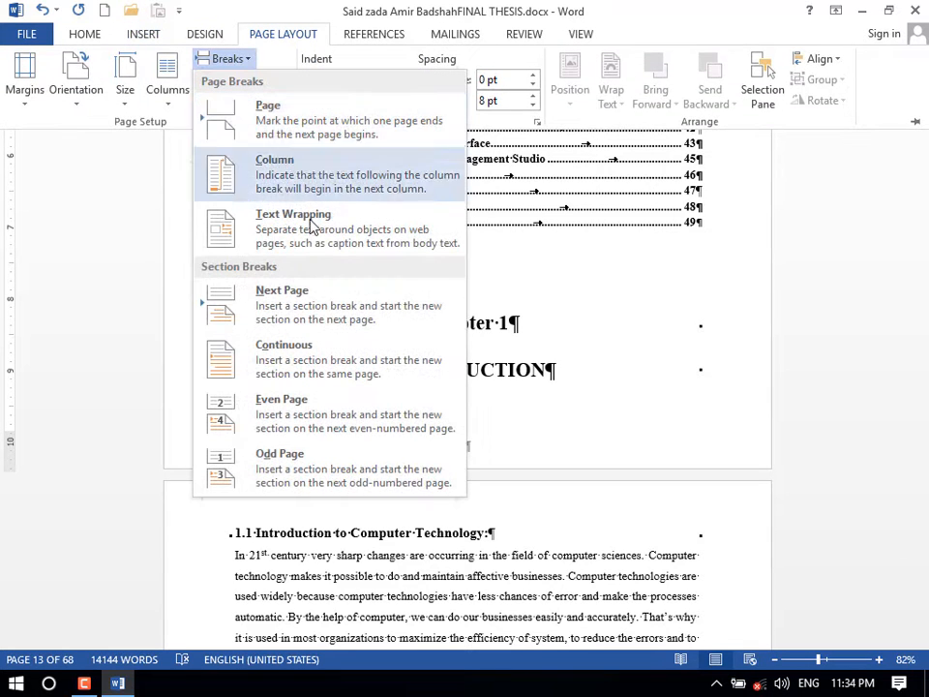
pyautogui.click(325, 327)
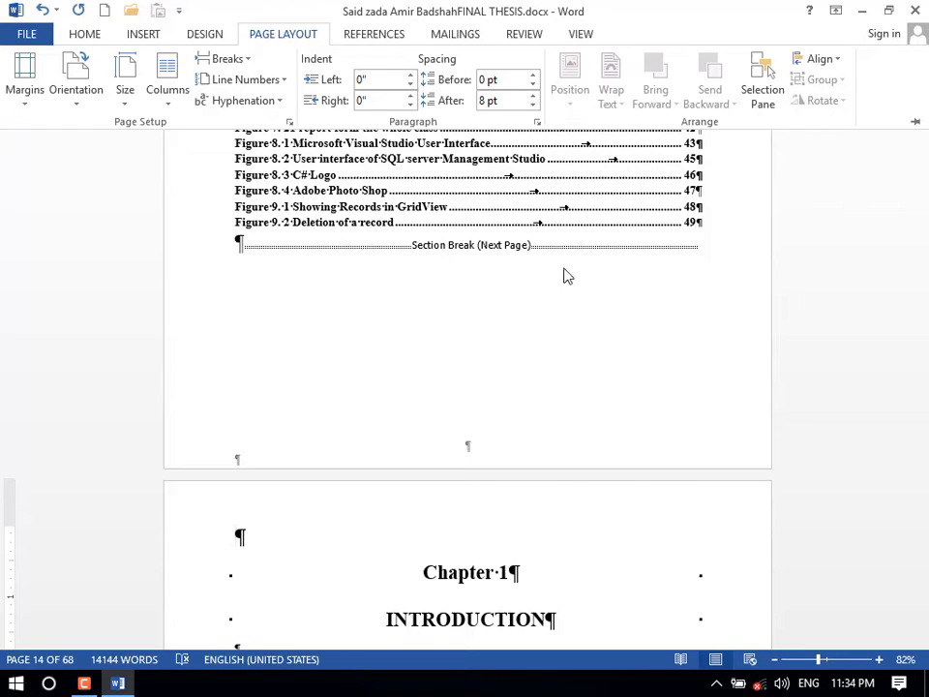
pyautogui.press('Delete')
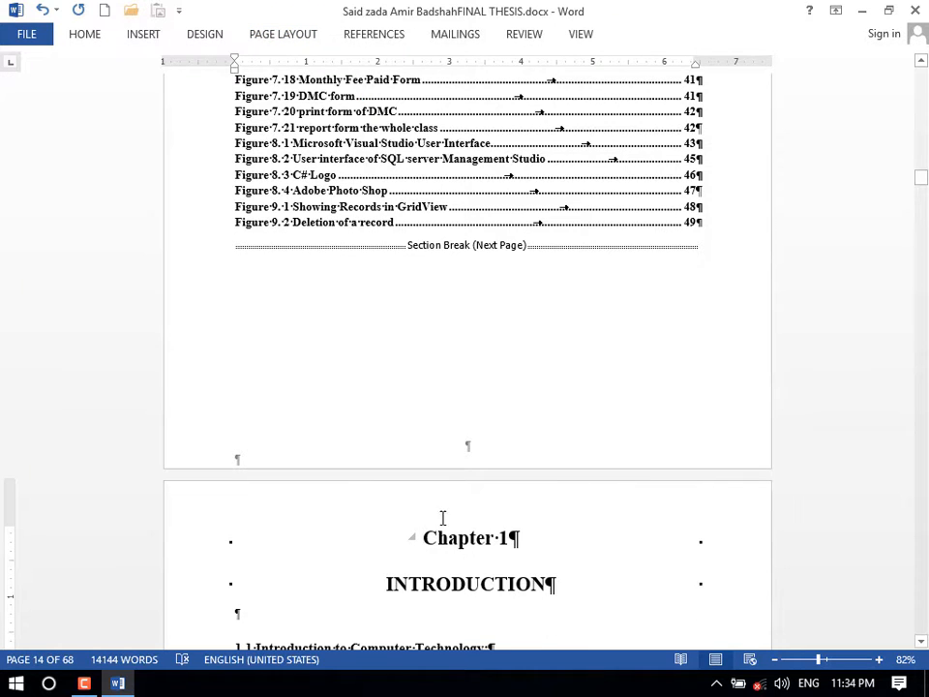
# - Insert a Plain Number 2 page number at the bottom of the page in the Section 2 footer on the Dedication page
pyautogui.click(467, 440)
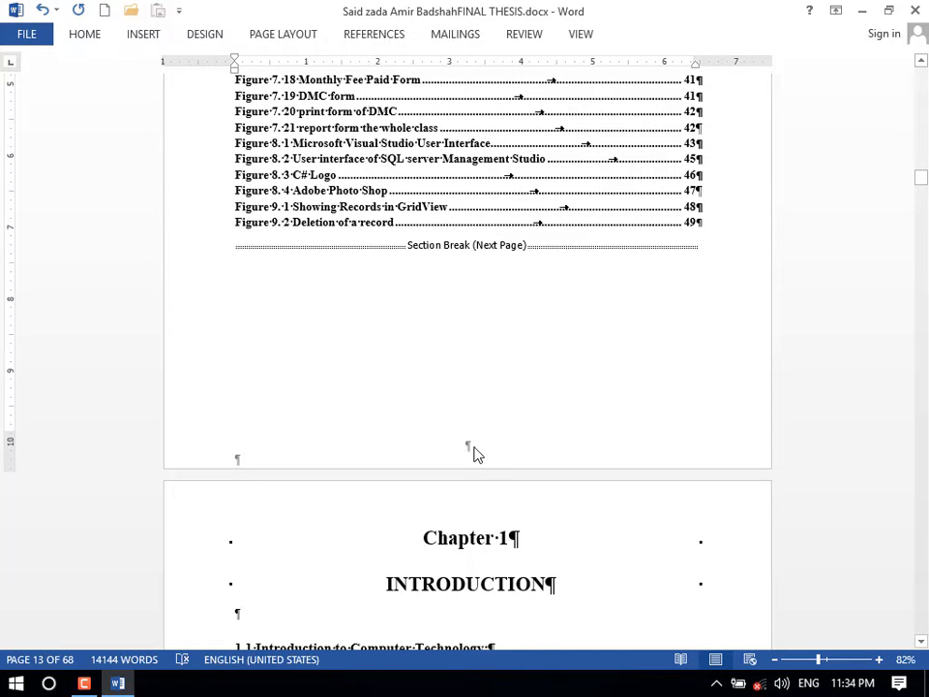
pyautogui.moveTo(921, 177); pyautogui.dragTo(921, 89)
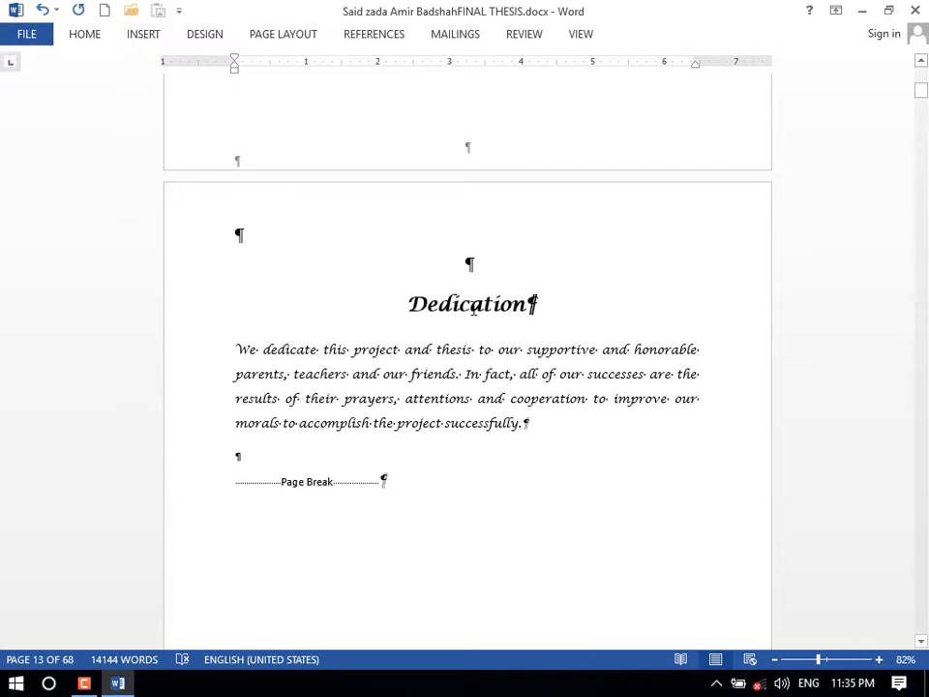
pyautogui.scroll(-7, 474, 310)
pyautogui.click(450, 525)
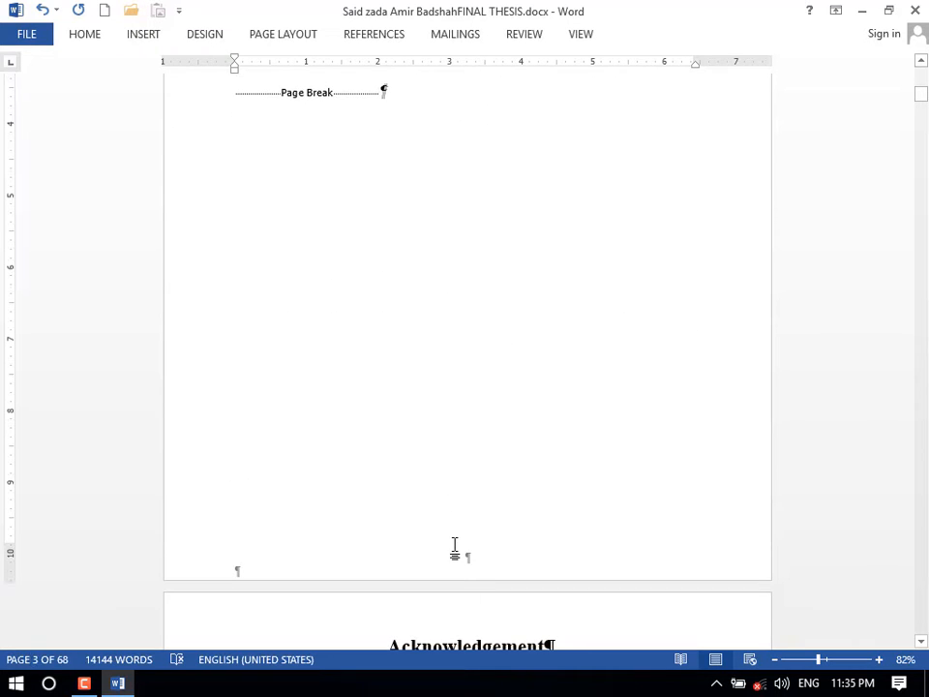
pyautogui.doubleClick(465, 559)
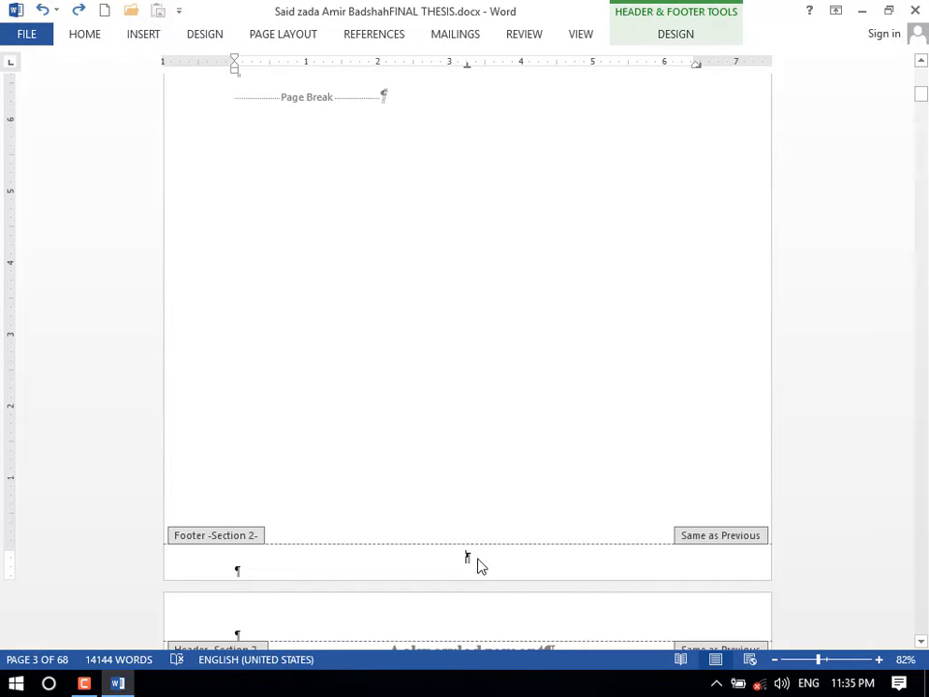
pyautogui.click(142, 35)
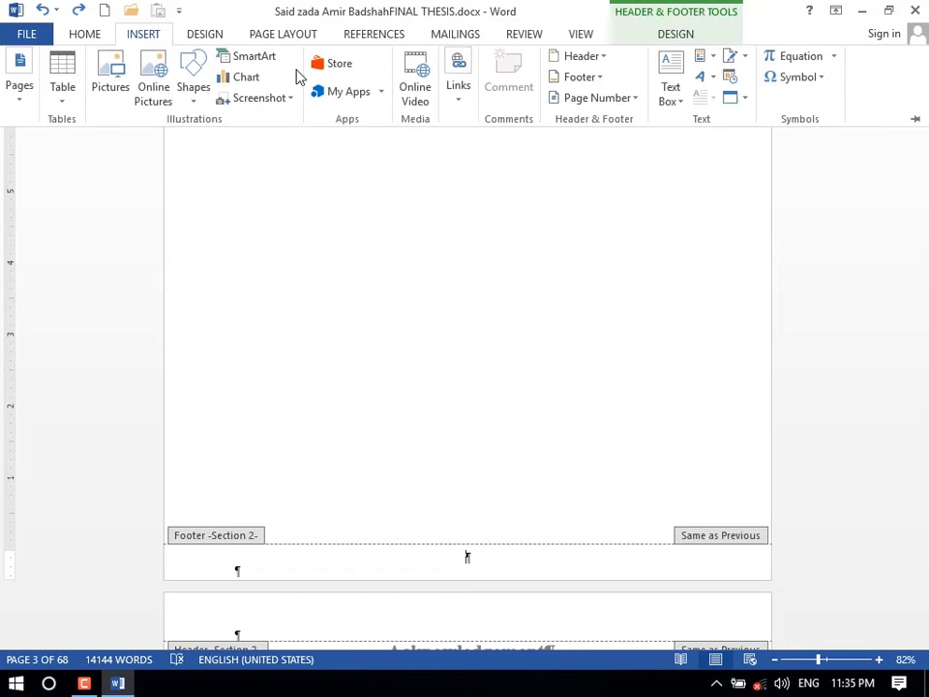
pyautogui.click(619, 108)
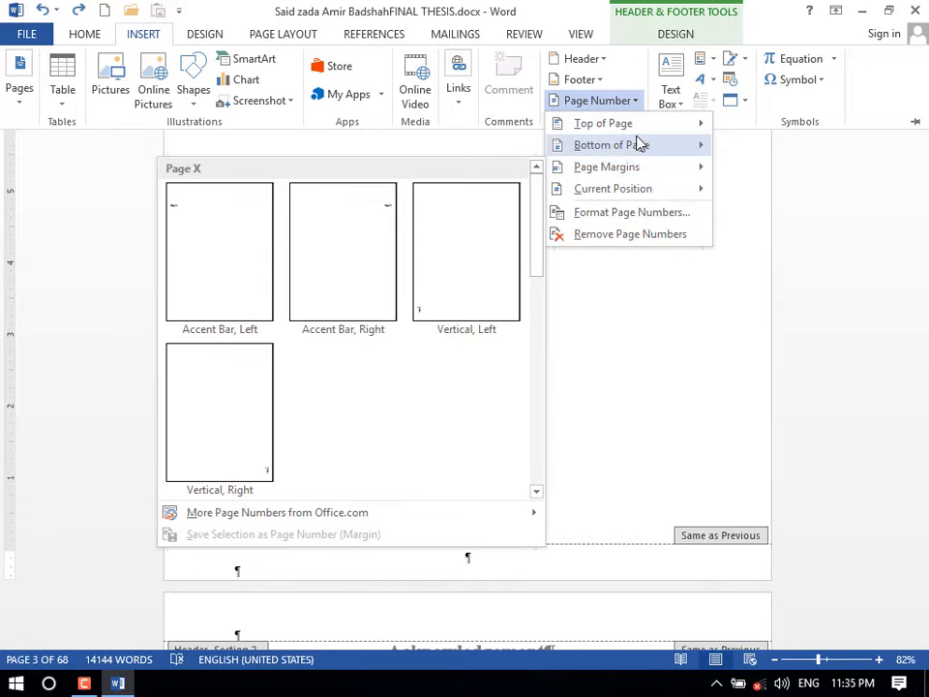
pyautogui.moveTo(639, 153)
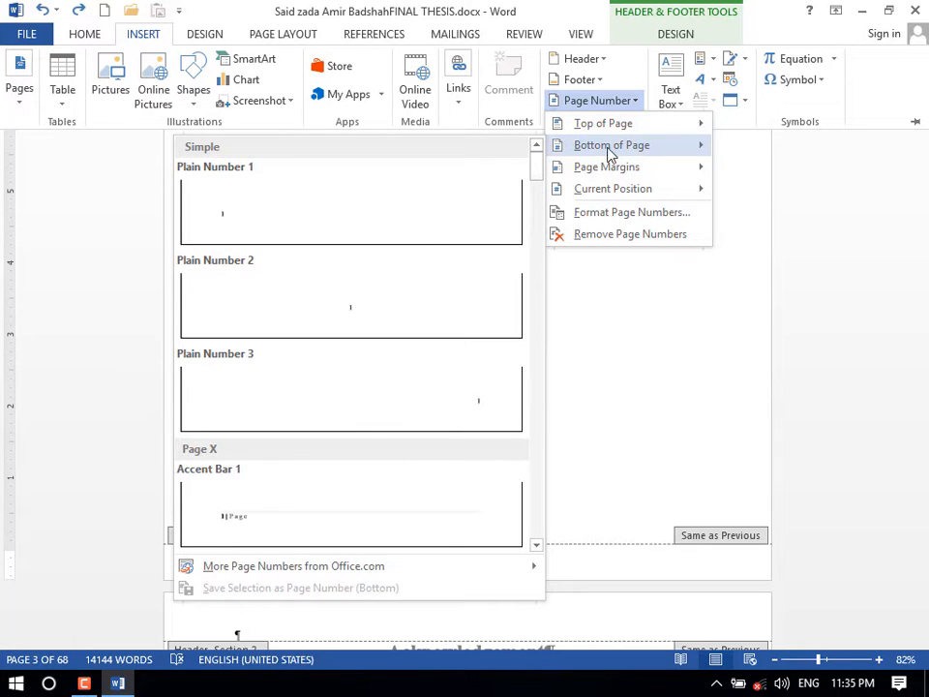
pyautogui.click(408, 317)
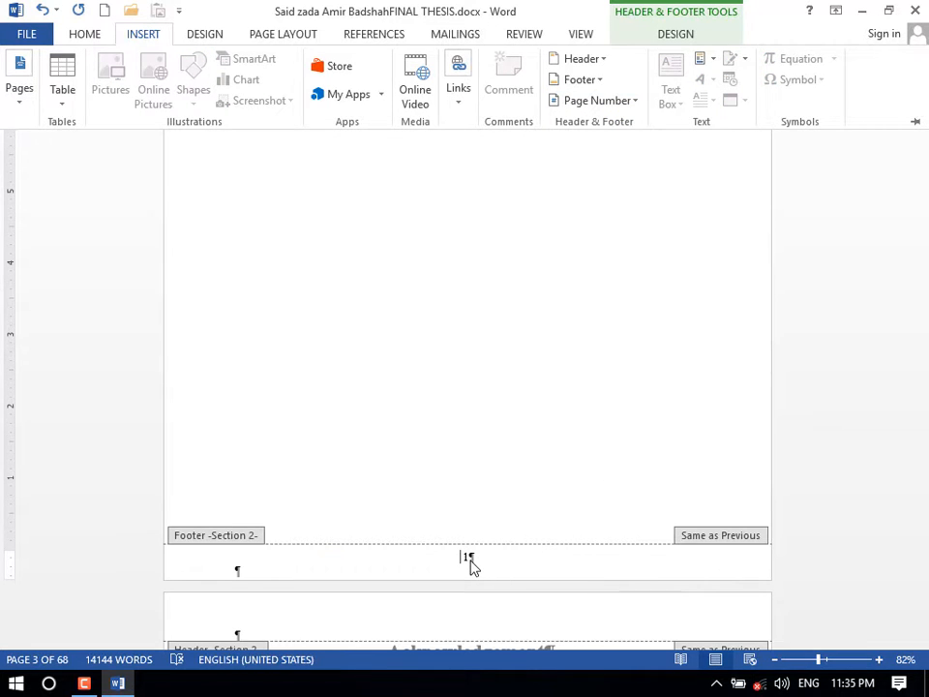
# - Set the Section 2 page number format to lowercase Roman numerals (i, ii, iii, ...), starting at i
pyautogui.scroll(-5, 470, 567)
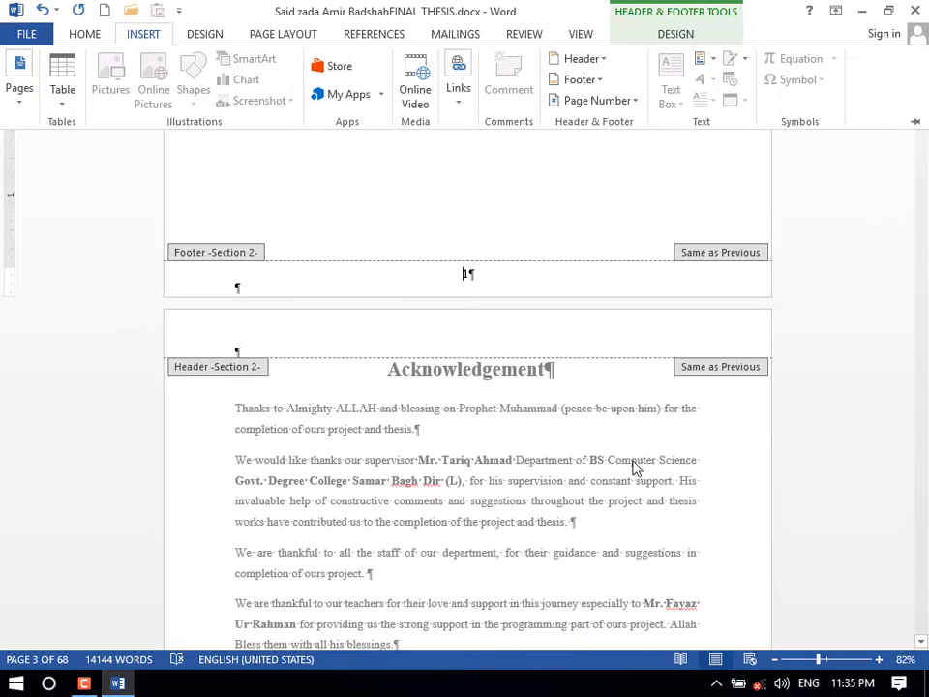
pyautogui.scroll(-10, 636, 468)
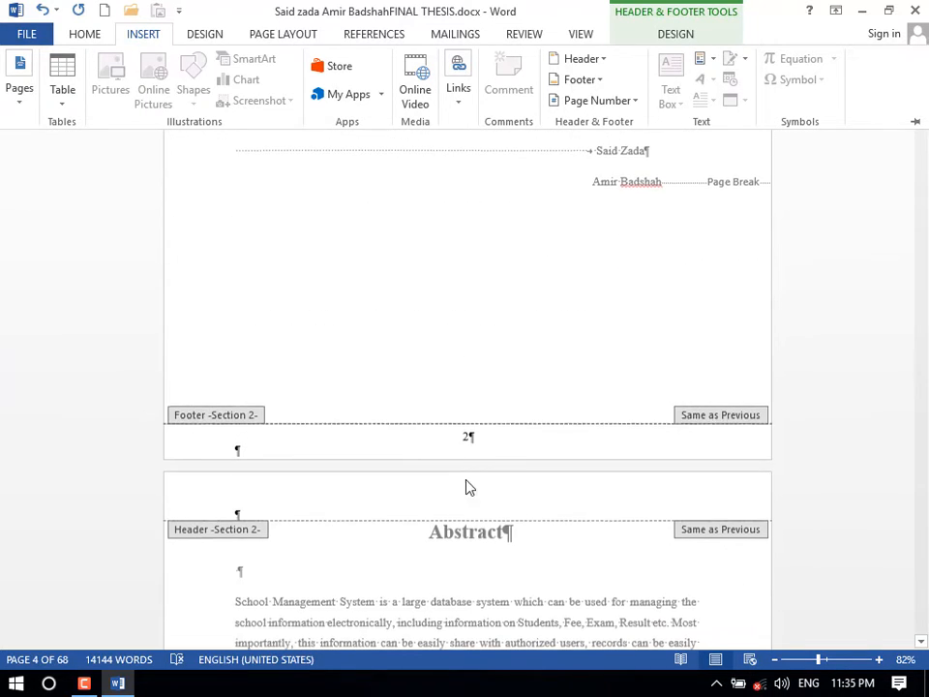
pyautogui.scroll(8, 475, 448)
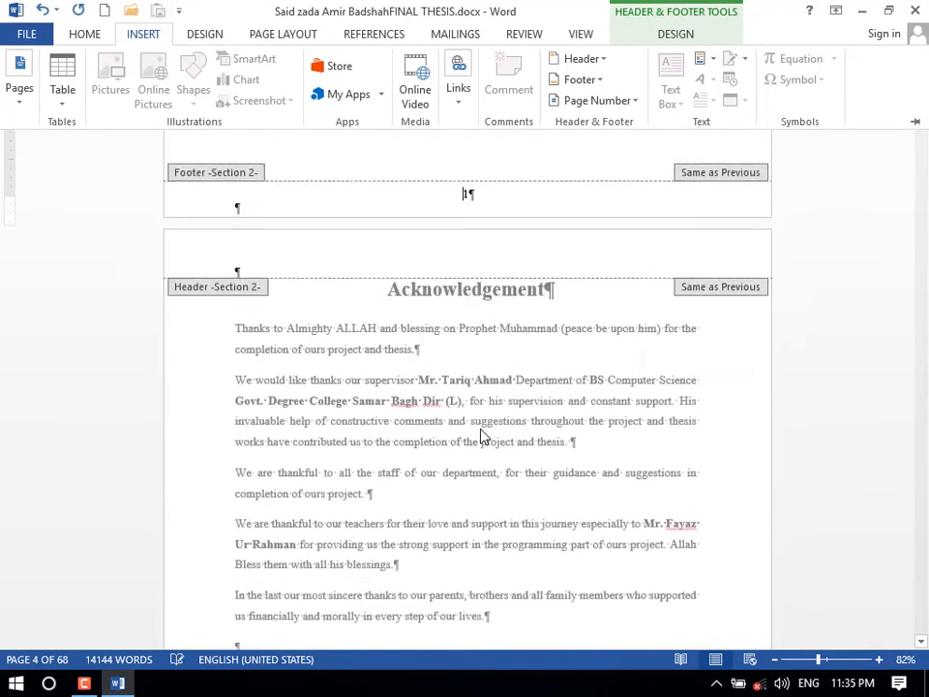
pyautogui.scroll(3, 481, 435)
pyautogui.click(142, 36)
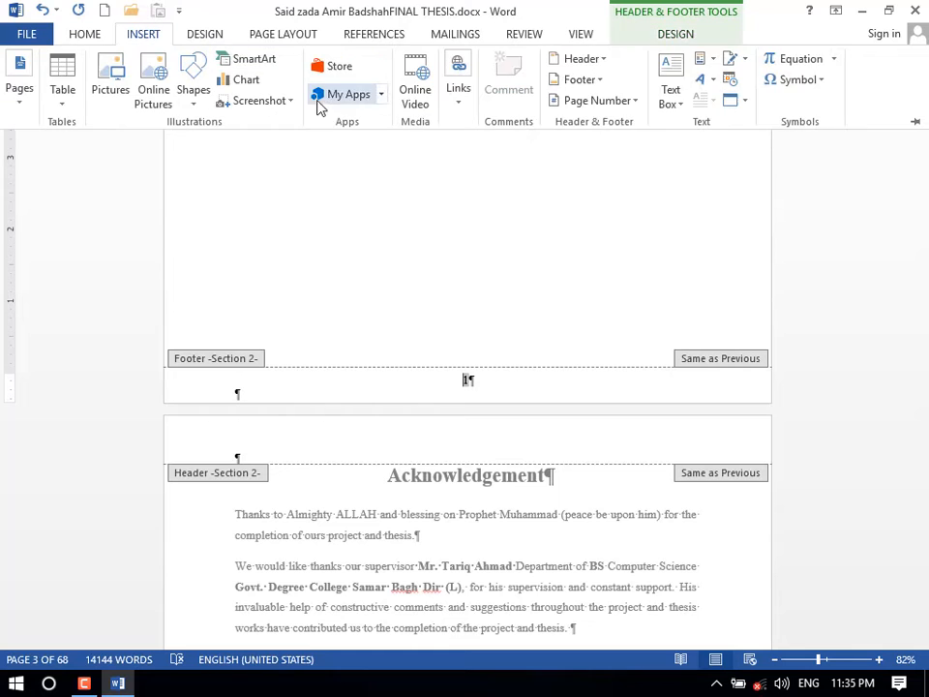
pyautogui.click(632, 103)
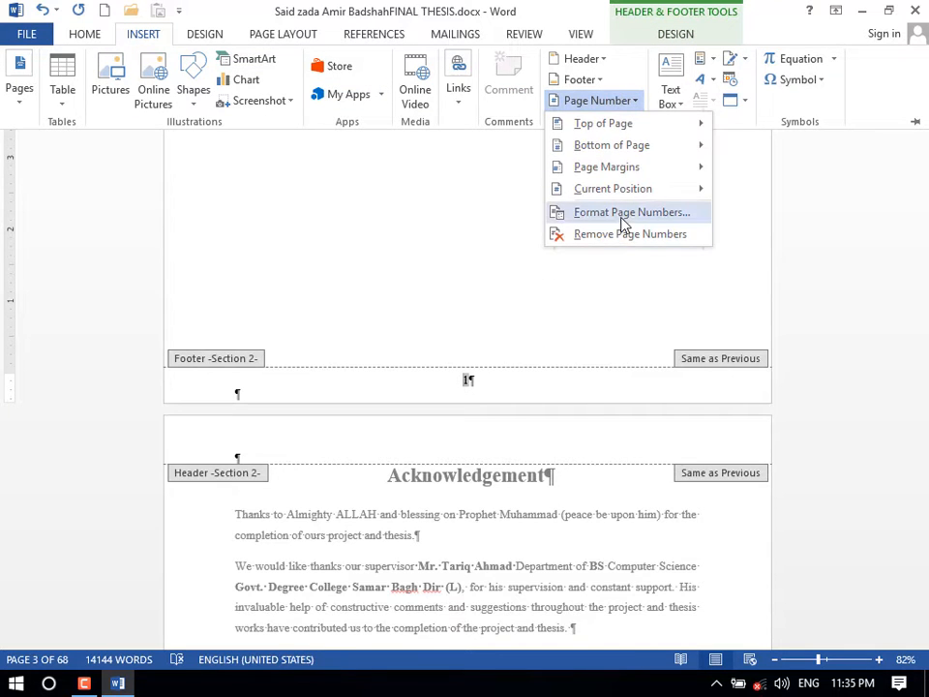
pyautogui.click(622, 215)
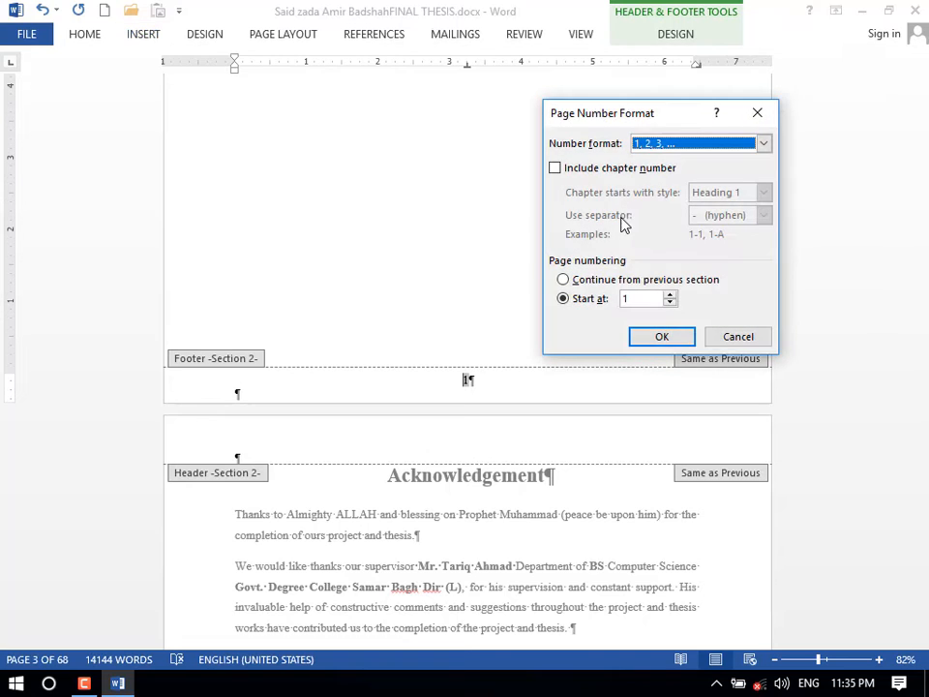
pyautogui.click(763, 144)
pyautogui.scroll(-2, 684, 180)
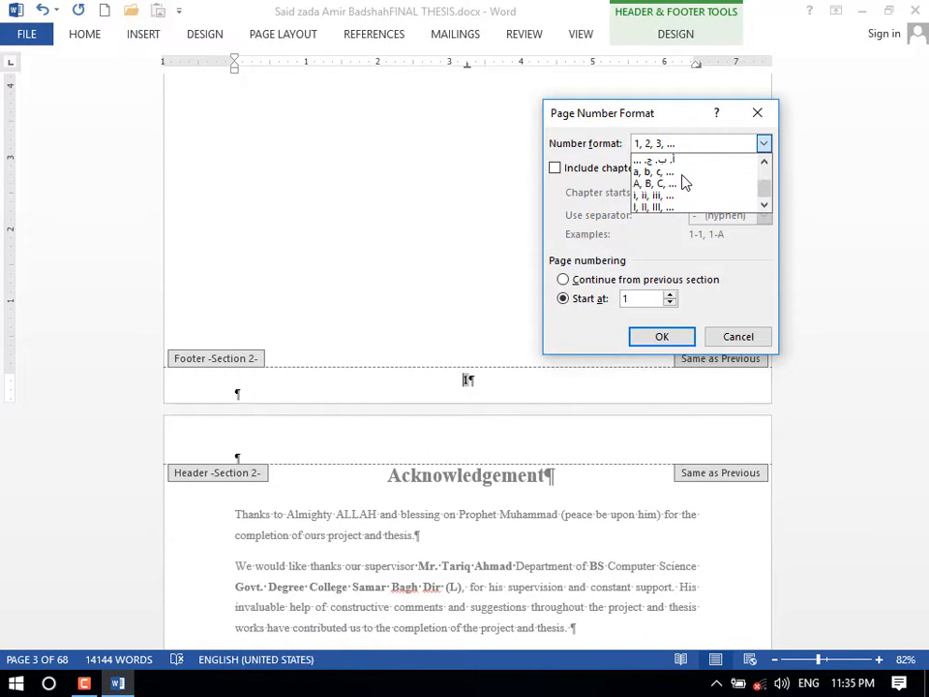
pyautogui.click(657, 198)
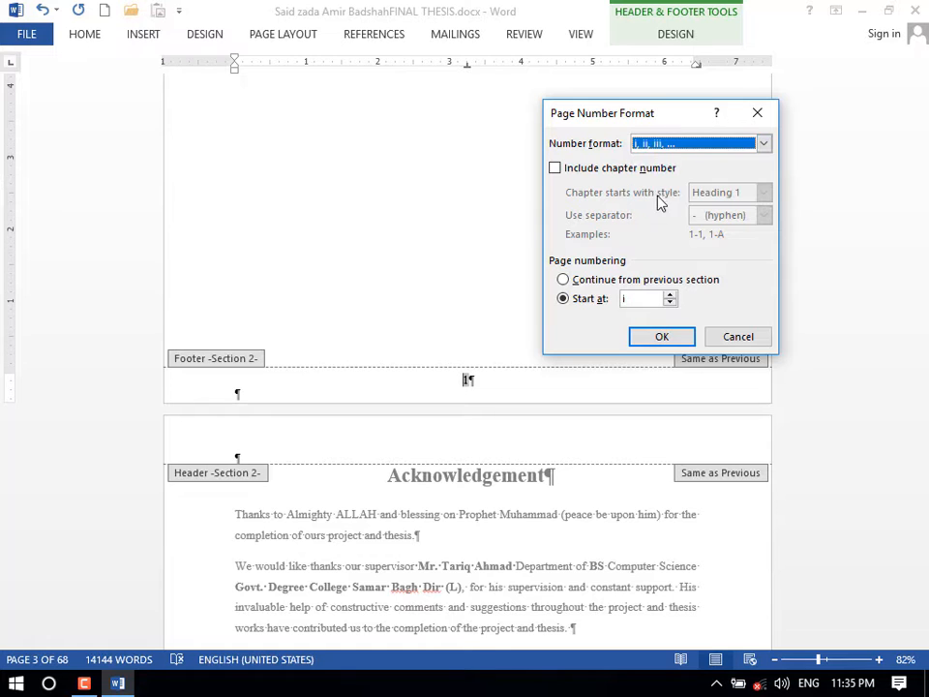
pyautogui.click(662, 337)
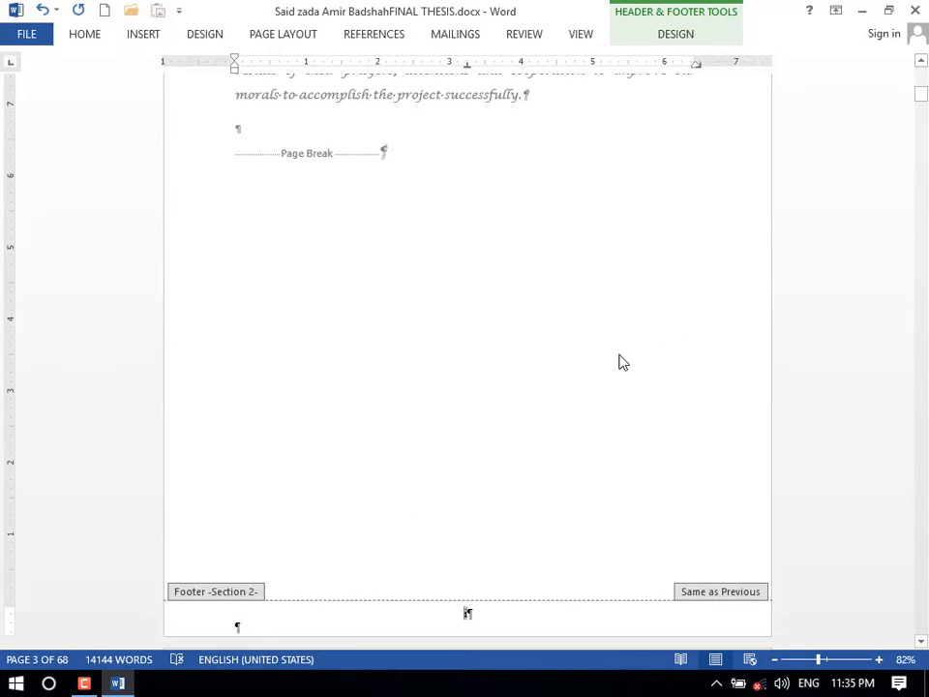
# - Review the footer page numbers on the Dedication and Acknowledgement pages and on the Section 1 pages before them
pyautogui.scroll(10, 473, 377)
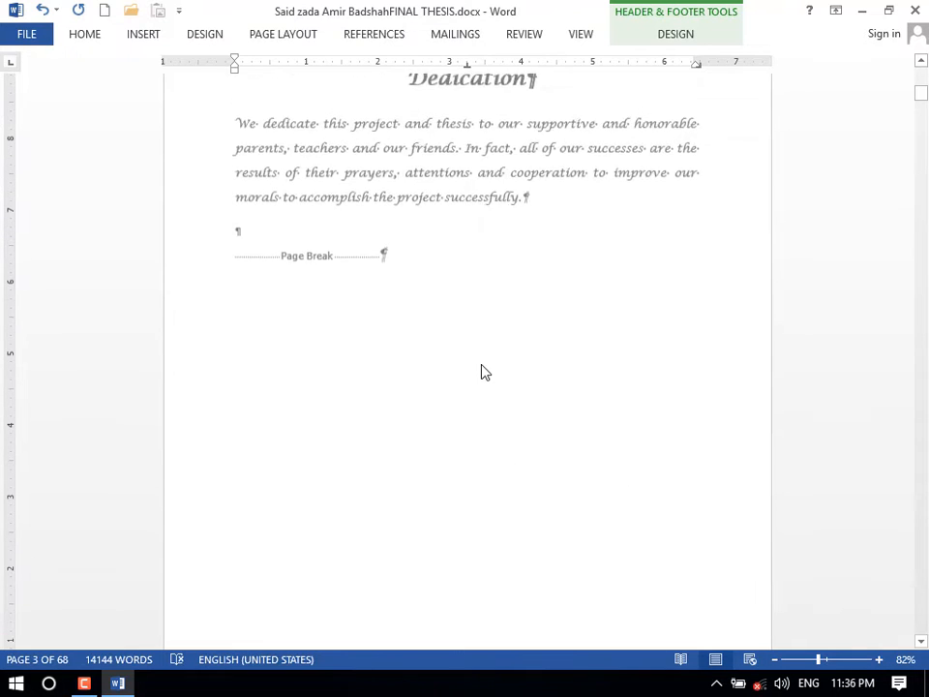
pyautogui.scroll(-5, 546, 461)
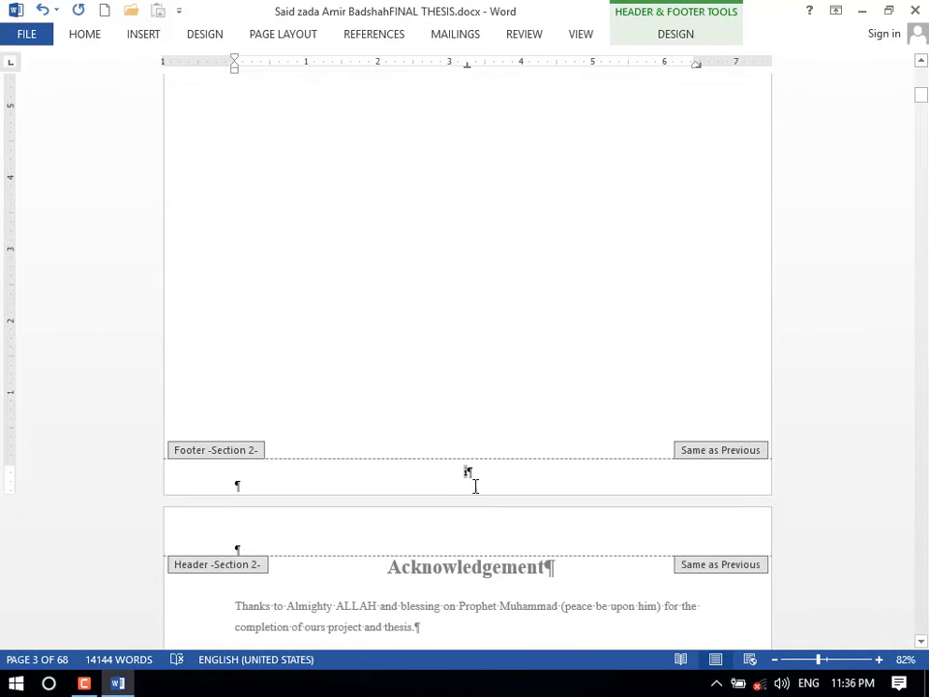
pyautogui.scroll(-8, 498, 488)
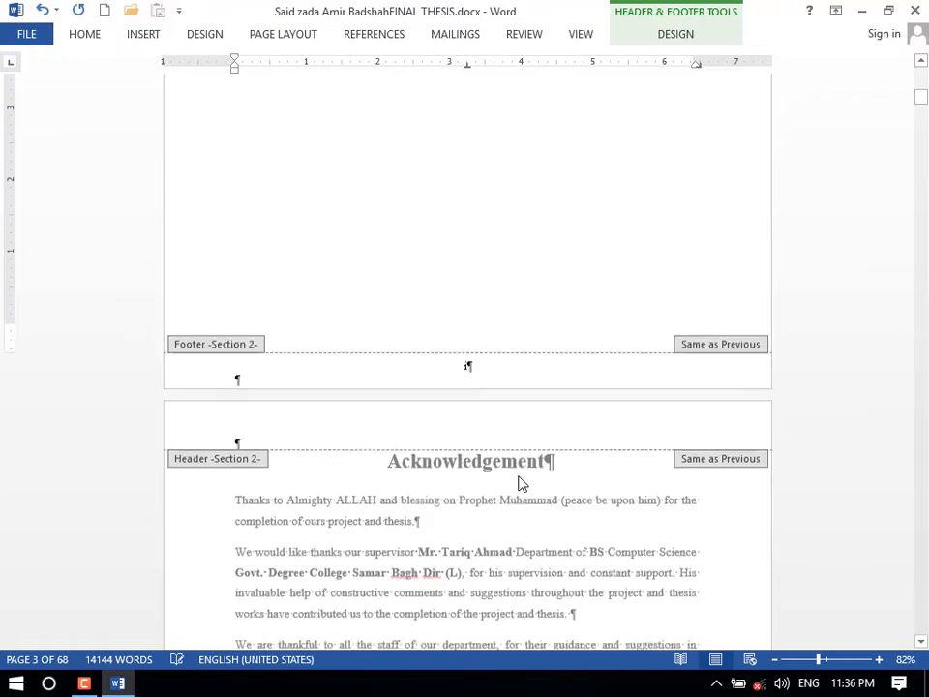
pyautogui.scroll(-15, 575, 491)
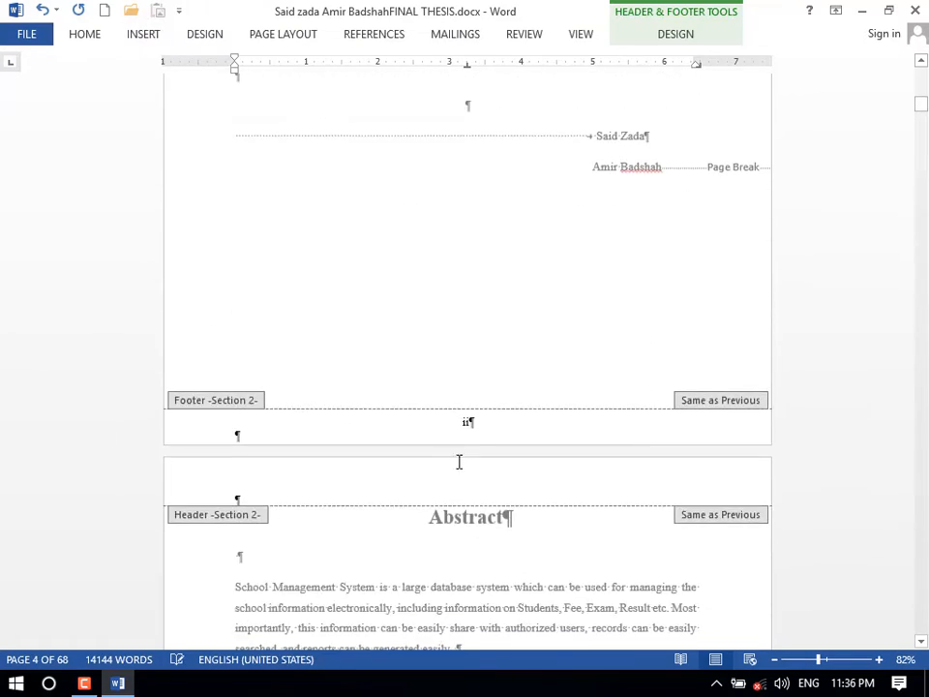
pyautogui.scroll(20, 580, 489)
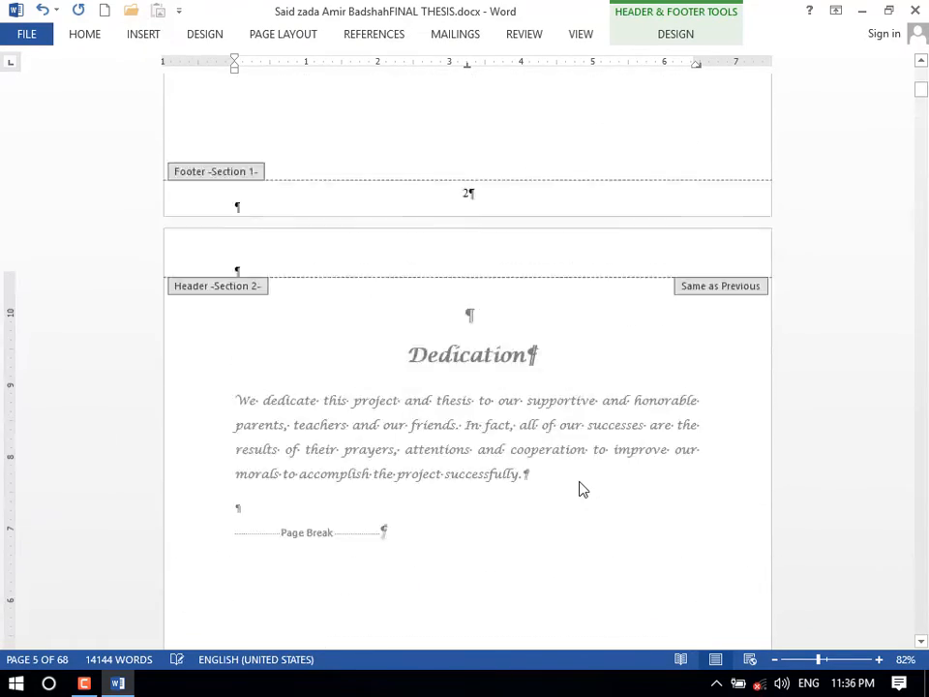
pyautogui.scroll(6, 581, 490)
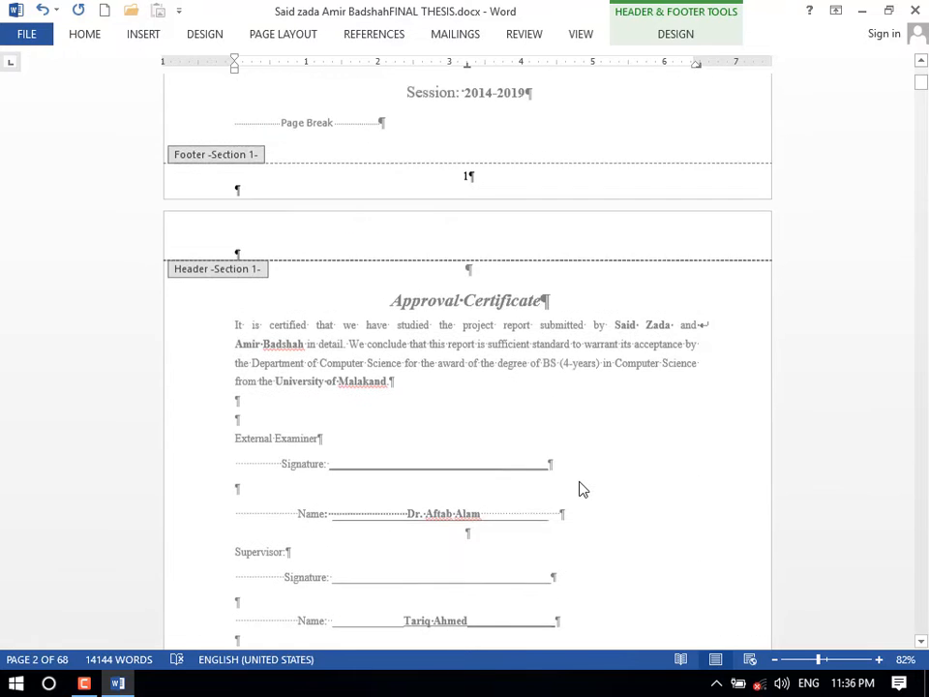
pyautogui.scroll(-7, 582, 490)
pyautogui.scroll(-5, 549, 531)
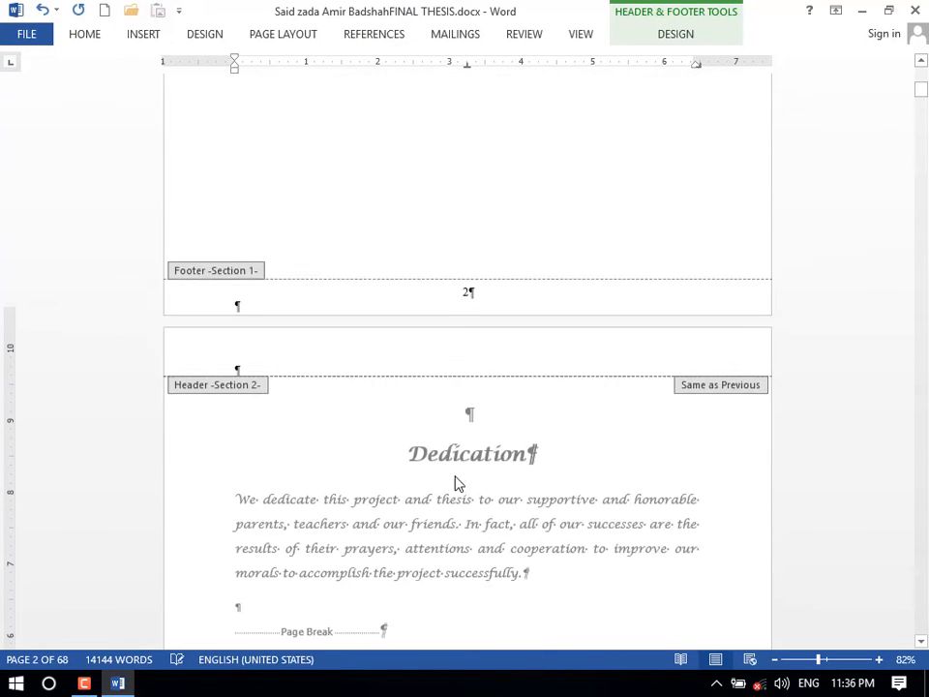
pyautogui.scroll(3, 474, 272)
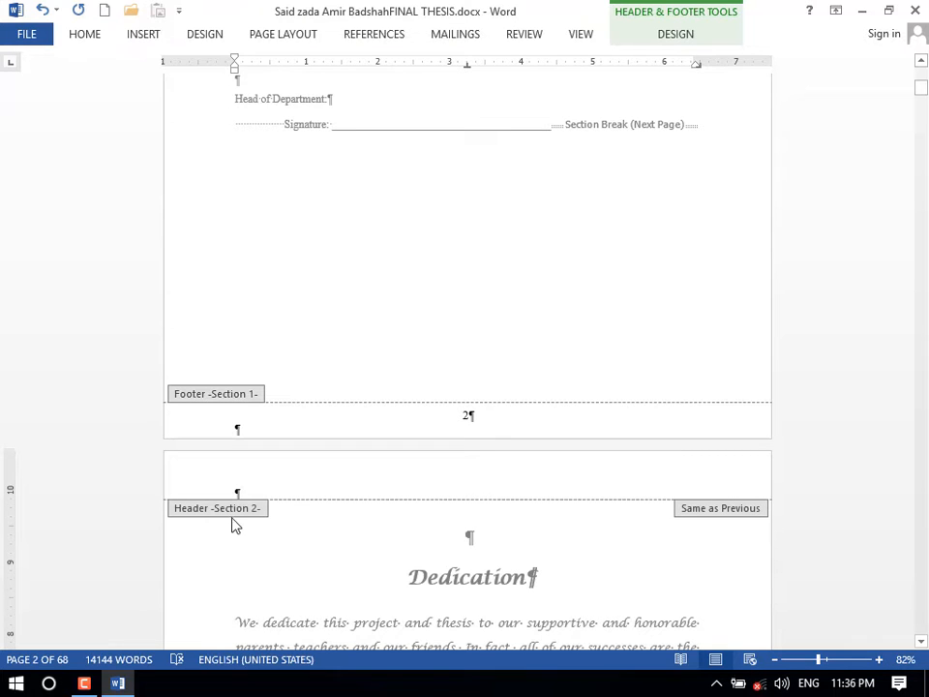
# - Unlink the Section 2 footer on the Dedication page from the previous section's footer
pyautogui.doubleClick(466, 415)
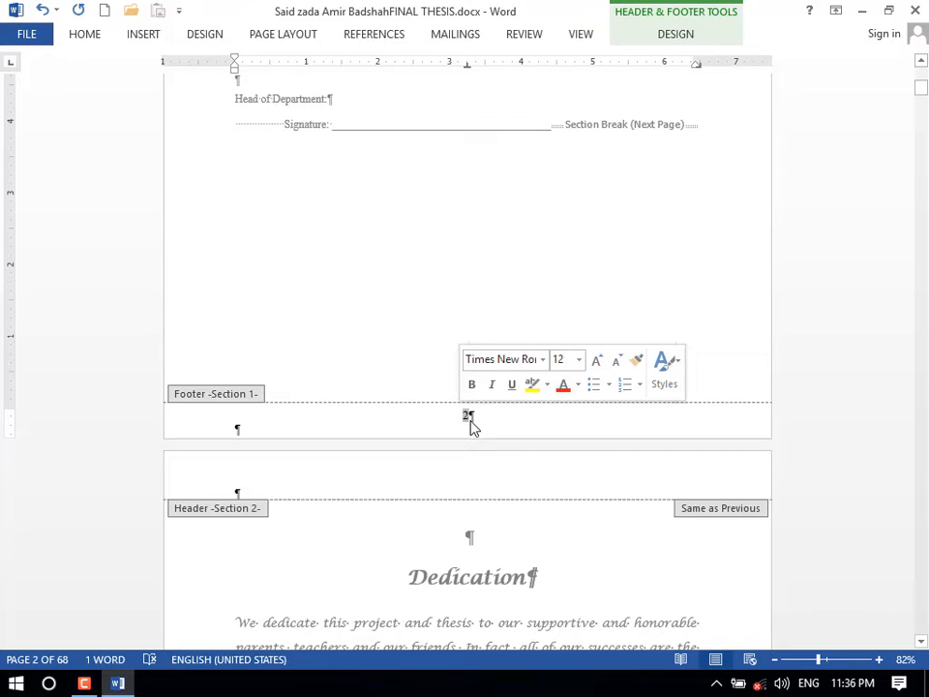
pyautogui.scroll(-10, 474, 431)
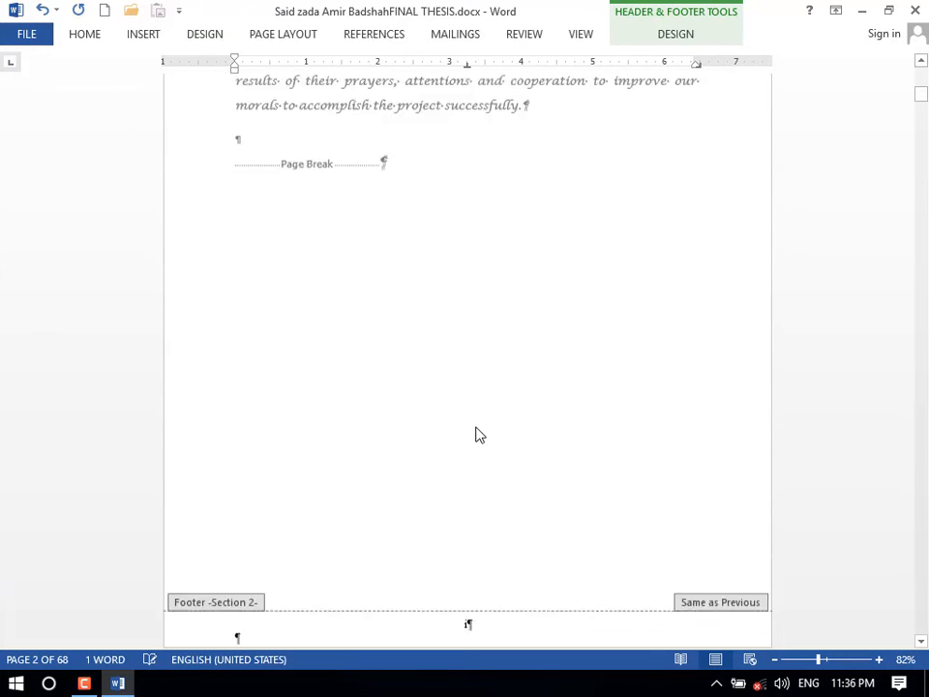
pyautogui.scroll(-3, 475, 433)
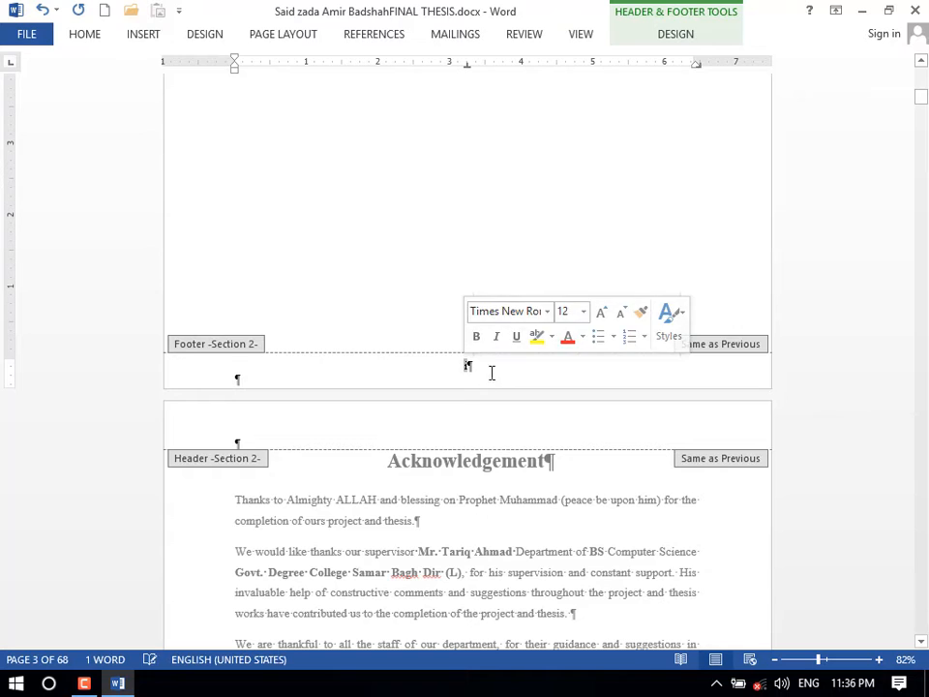
pyautogui.click(650, 21)
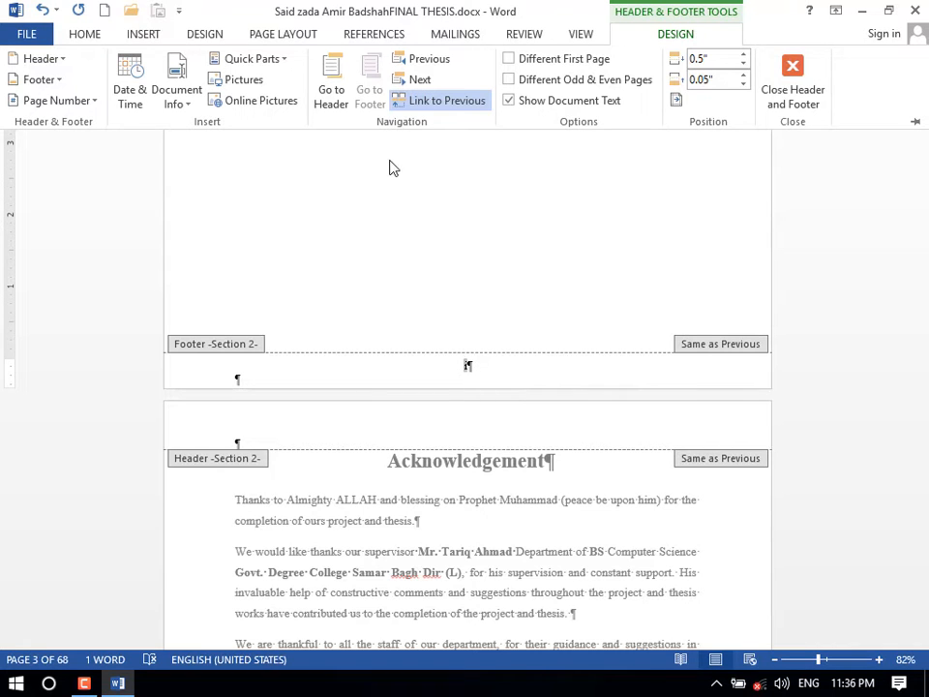
pyautogui.click(439, 108)
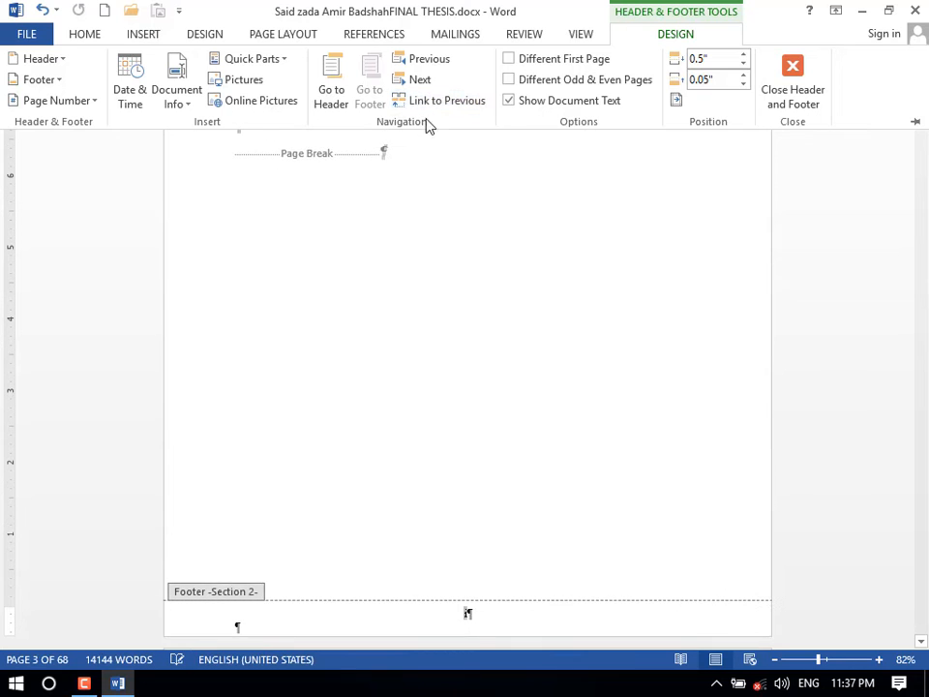
# - Delete the page number from the Section 1 footer on the approval certificate page and return to the document body
pyautogui.scroll(7, 484, 358)
pyautogui.doubleClick(469, 346)
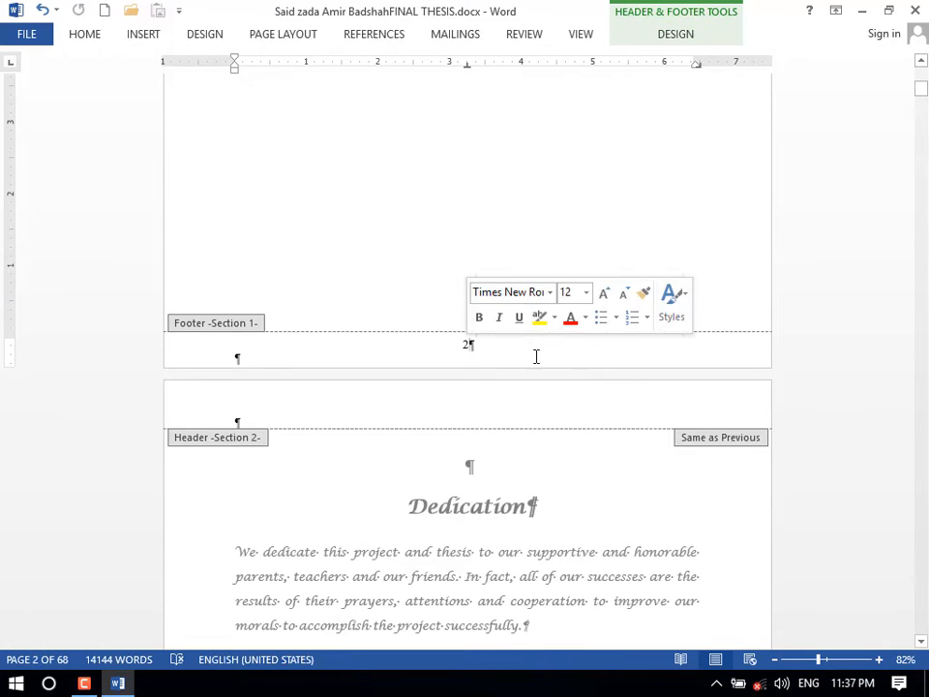
pyautogui.doubleClick(359, 187)
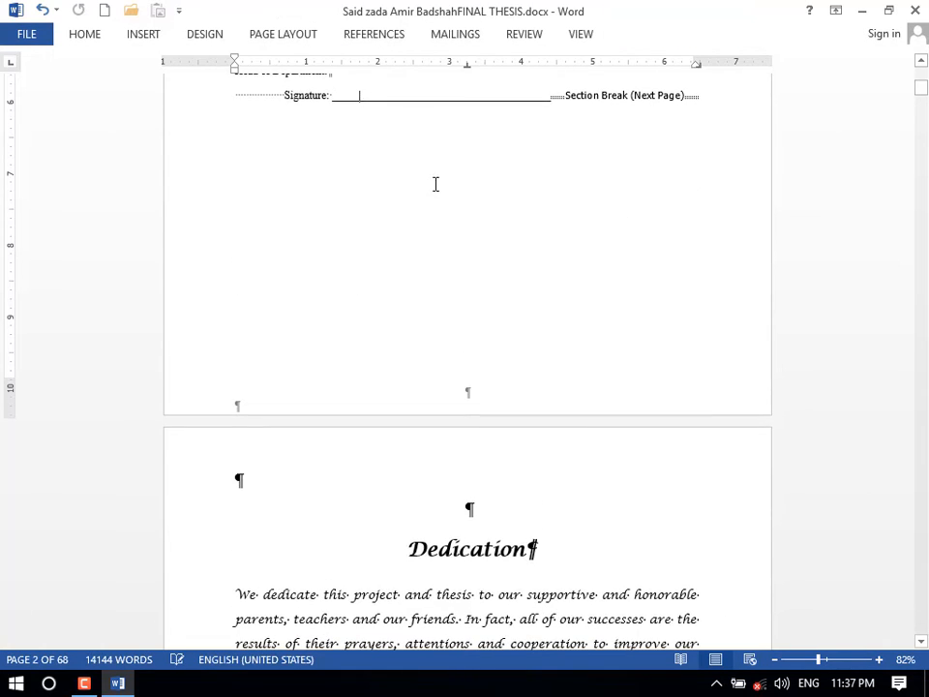
# - Check the footer numbering from the title page through the Dedication and Acknowledgement pages to the end of the list of figures
pyautogui.scroll(10, 445, 199)
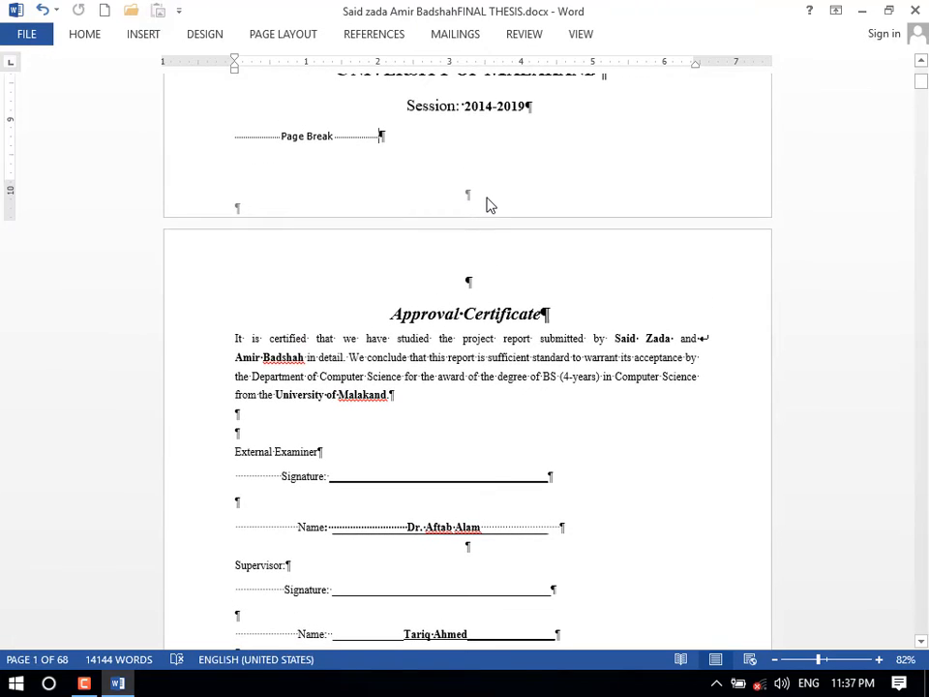
pyautogui.scroll(3, 490, 205)
pyautogui.scroll(-3, 473, 291)
pyautogui.scroll(-5, 473, 199)
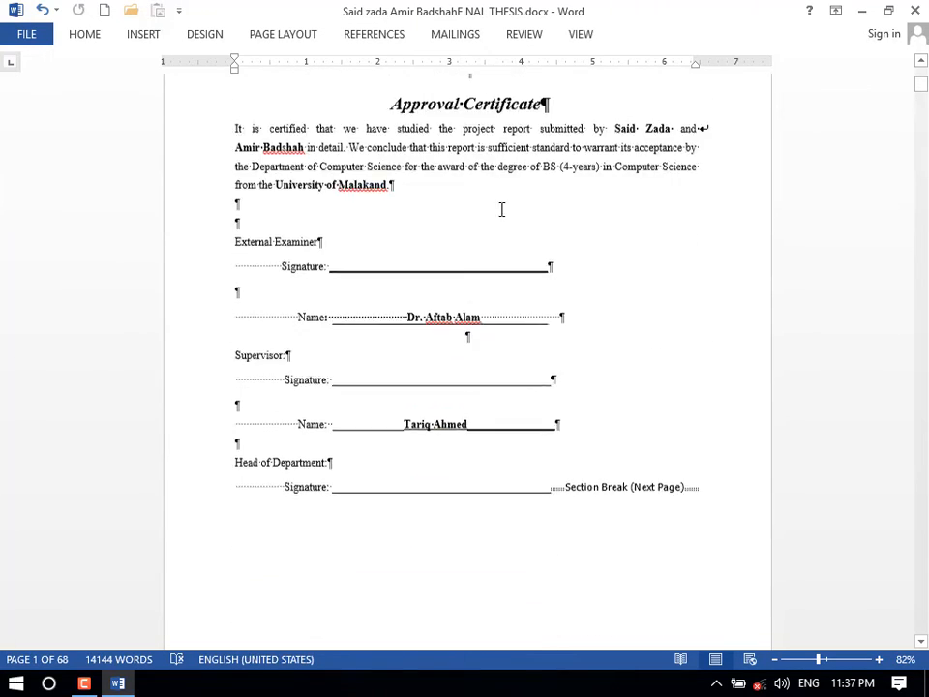
pyautogui.scroll(-20, 501, 209)
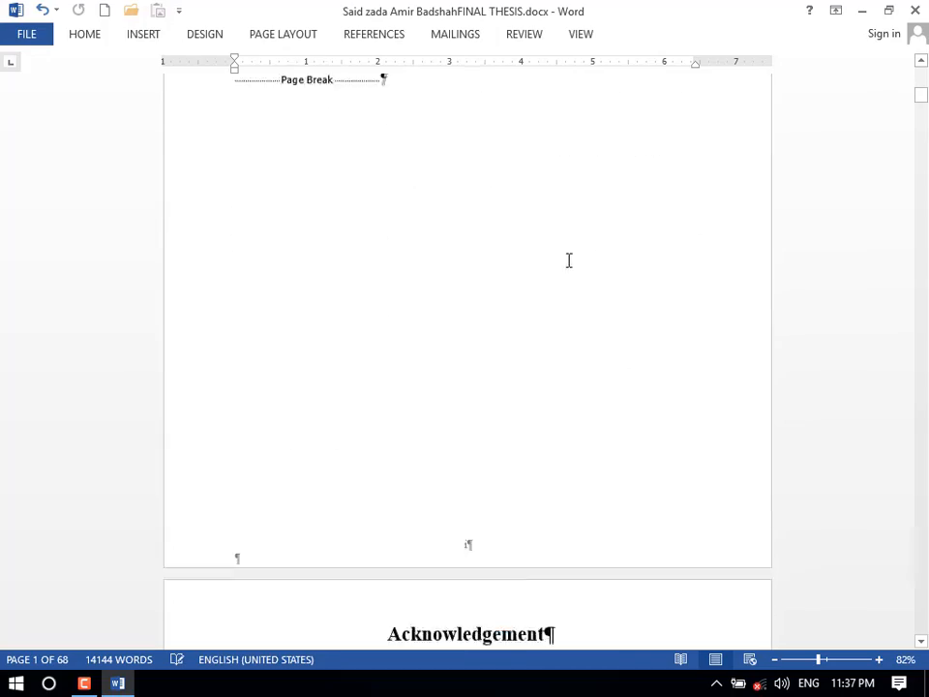
pyautogui.scroll(-3, 464, 386)
pyautogui.scroll(3, 484, 353)
pyautogui.scroll(-4, 532, 356)
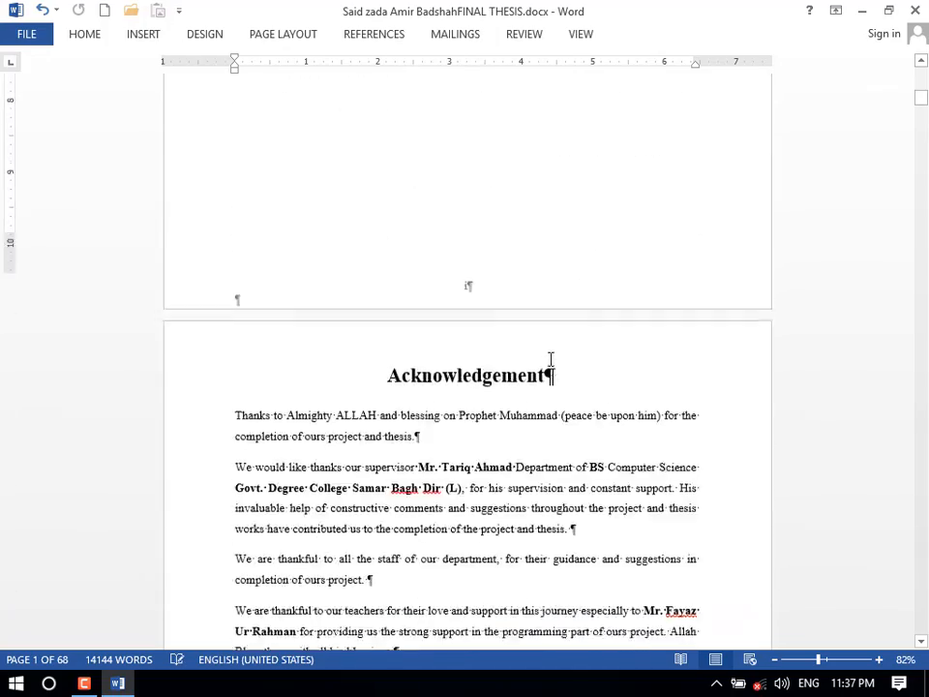
pyautogui.scroll(-19, 523, 338)
pyautogui.moveTo(923, 117); pyautogui.dragTo(924, 185)
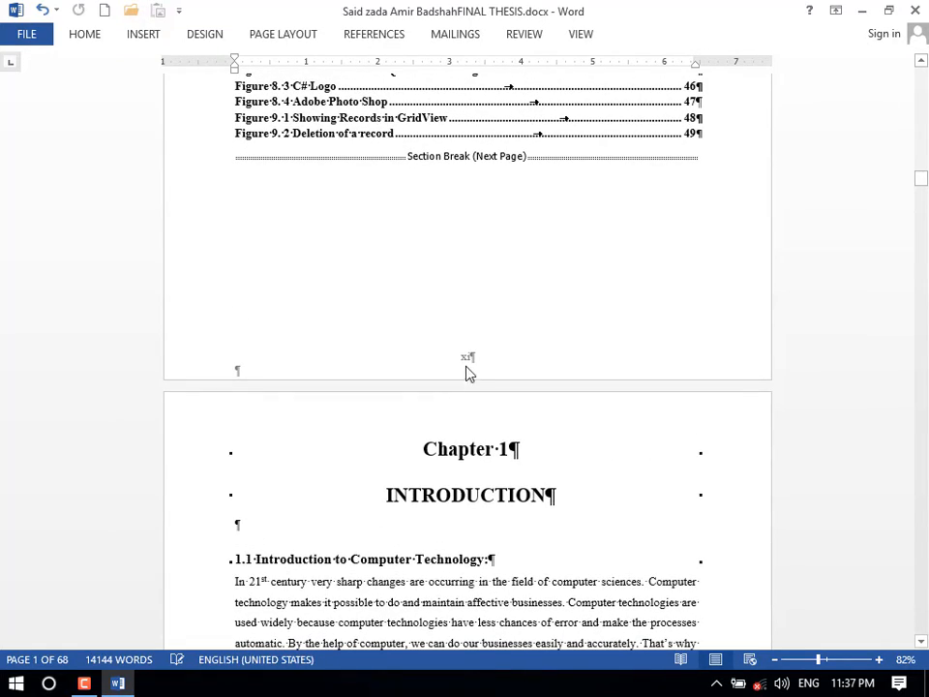
# - Check the footer numbering across the section break into Chapter 1 and on the pages up to heading 1.5 Problem Statement
pyautogui.click(471, 365)
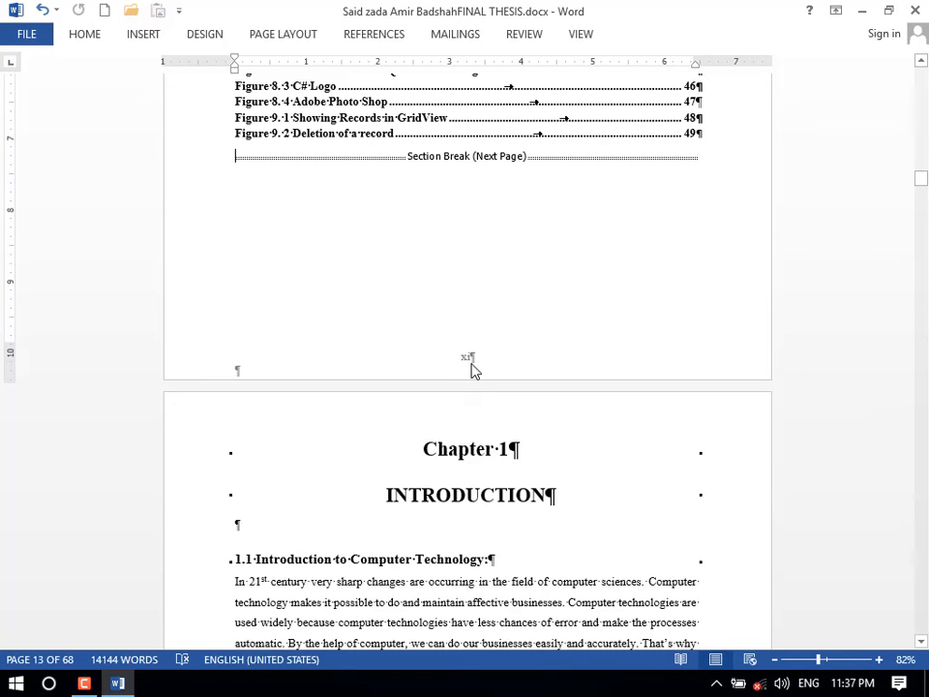
pyautogui.scroll(-7, 468, 363)
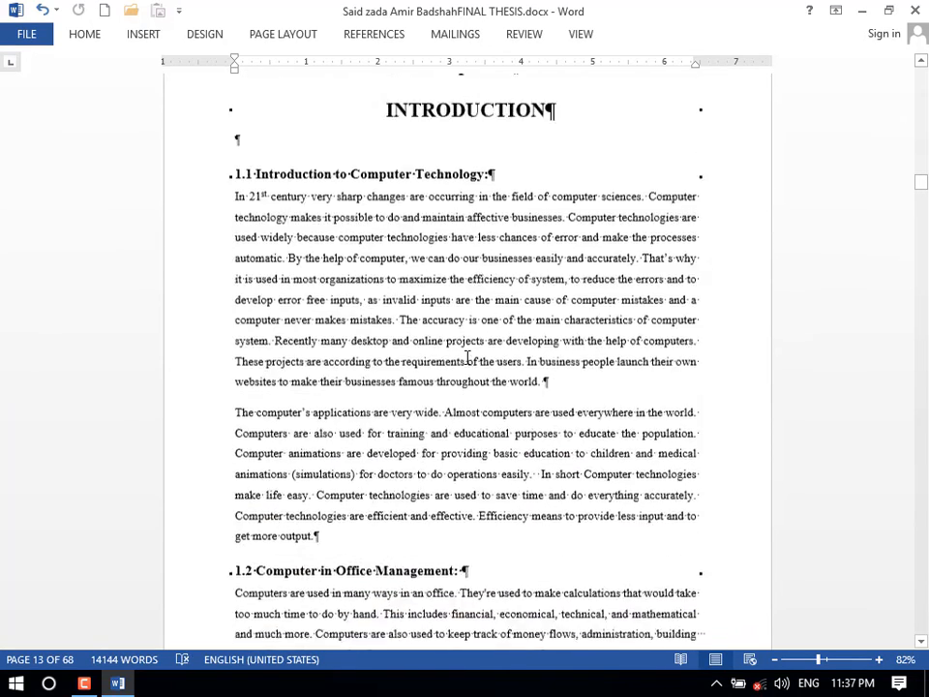
pyautogui.scroll(6, 470, 276)
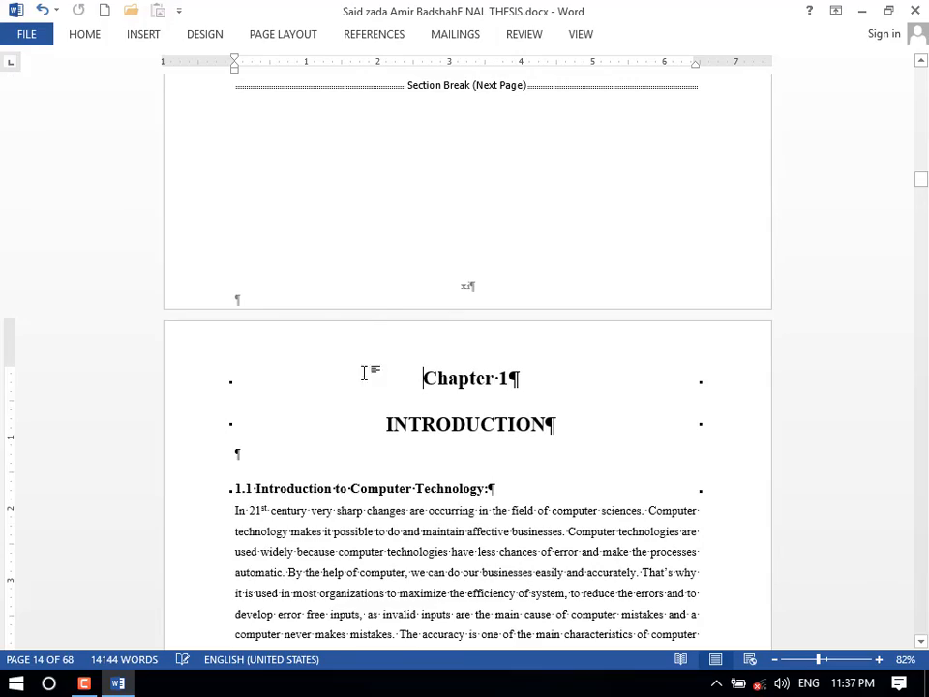
pyautogui.scroll(-3, 454, 337)
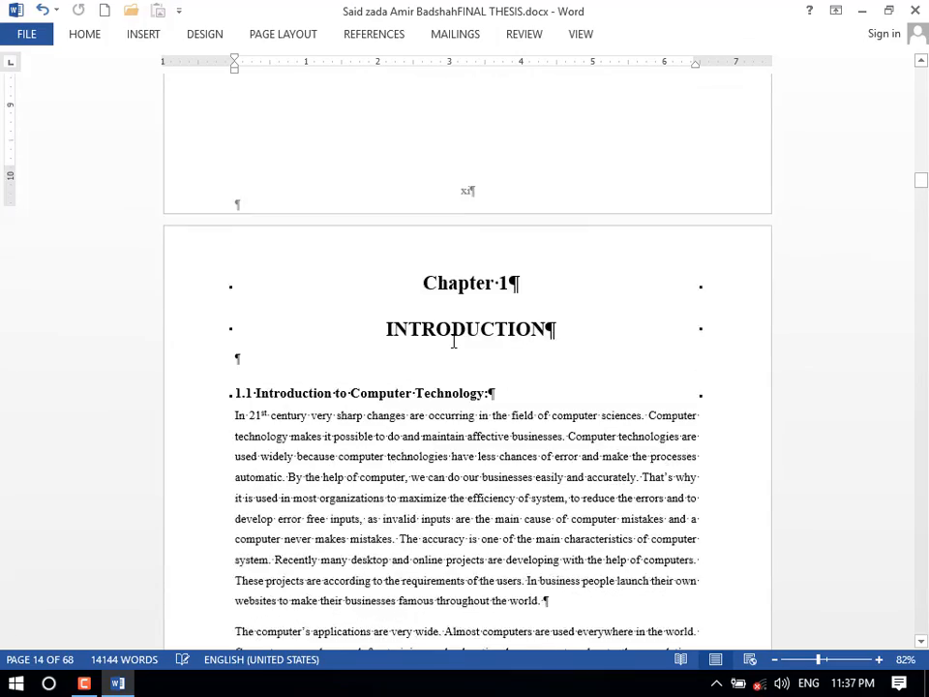
pyautogui.scroll(2, 452, 336)
pyautogui.scroll(2, 452, 337)
pyautogui.scroll(-10, 452, 337)
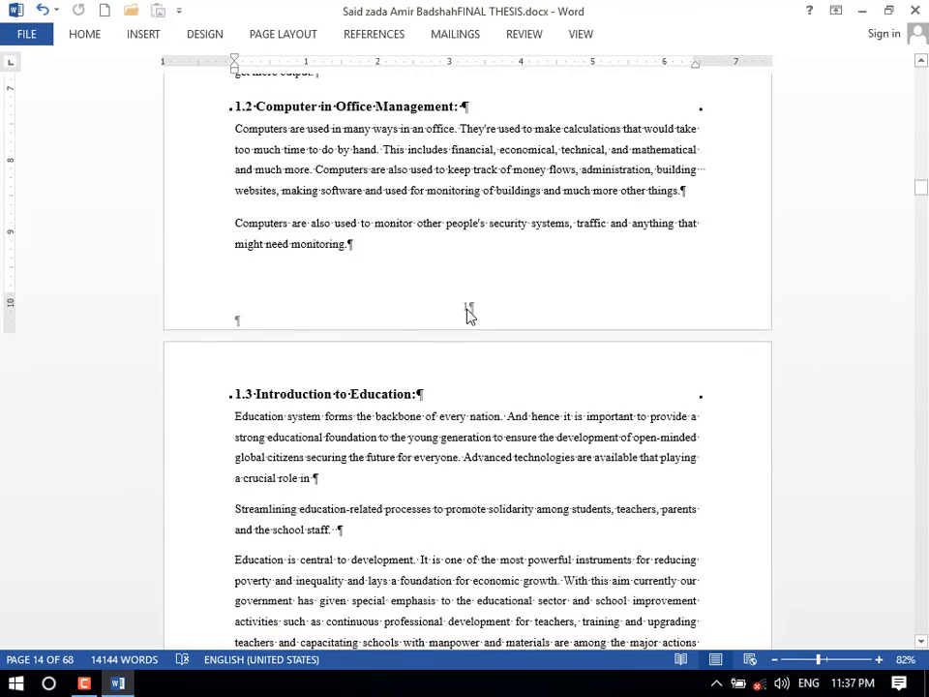
pyautogui.scroll(-2, 471, 315)
pyautogui.scroll(-5, 469, 209)
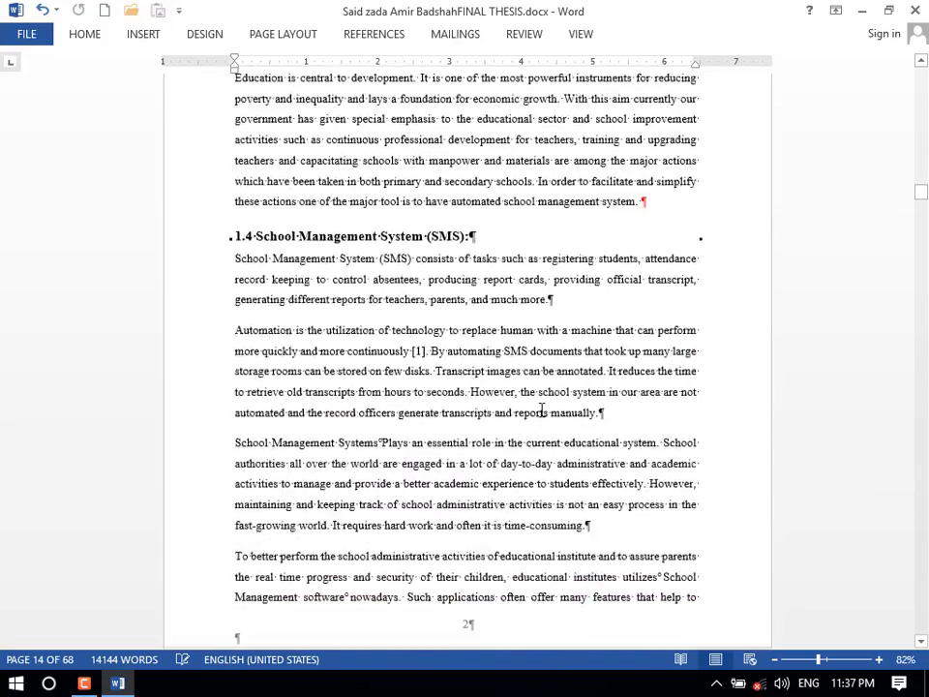
pyautogui.scroll(-5, 450, 292)
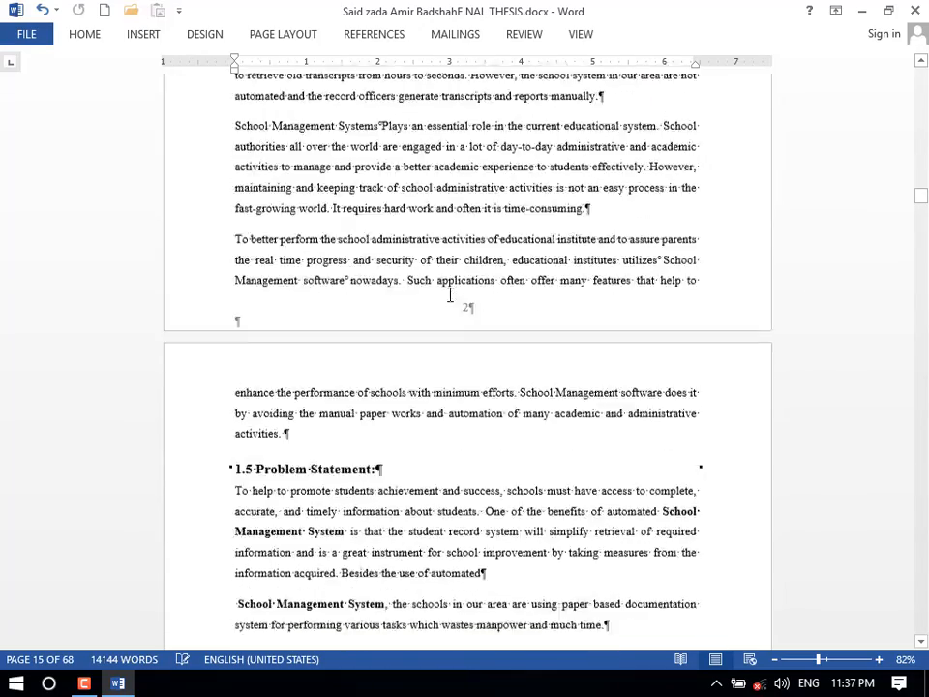
pyautogui.scroll(2, 466, 155)
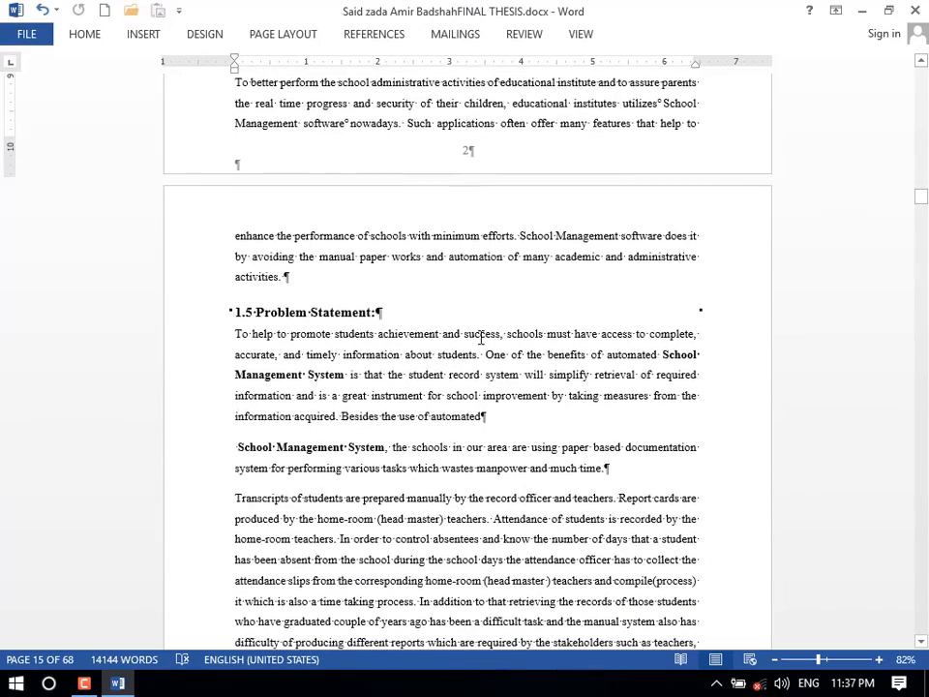